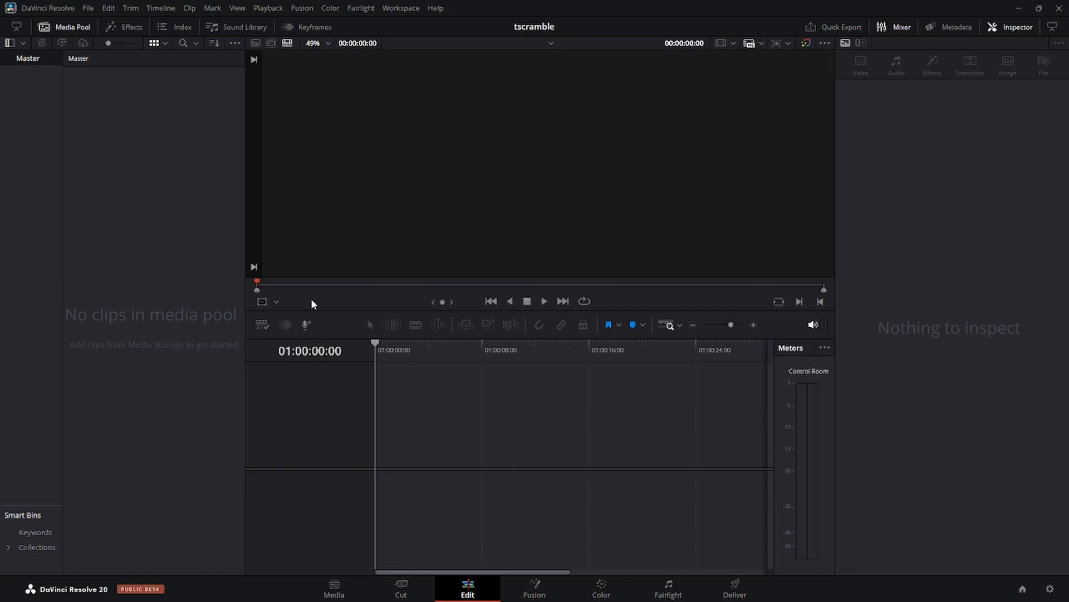
right_click(146, 149)
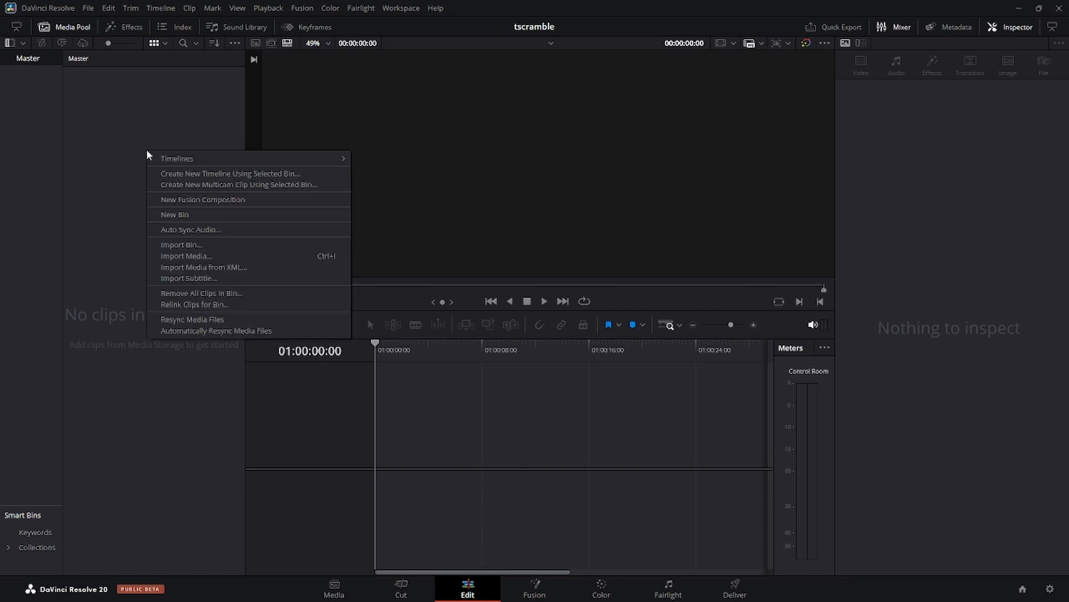
key(Escape)
click(73, 26)
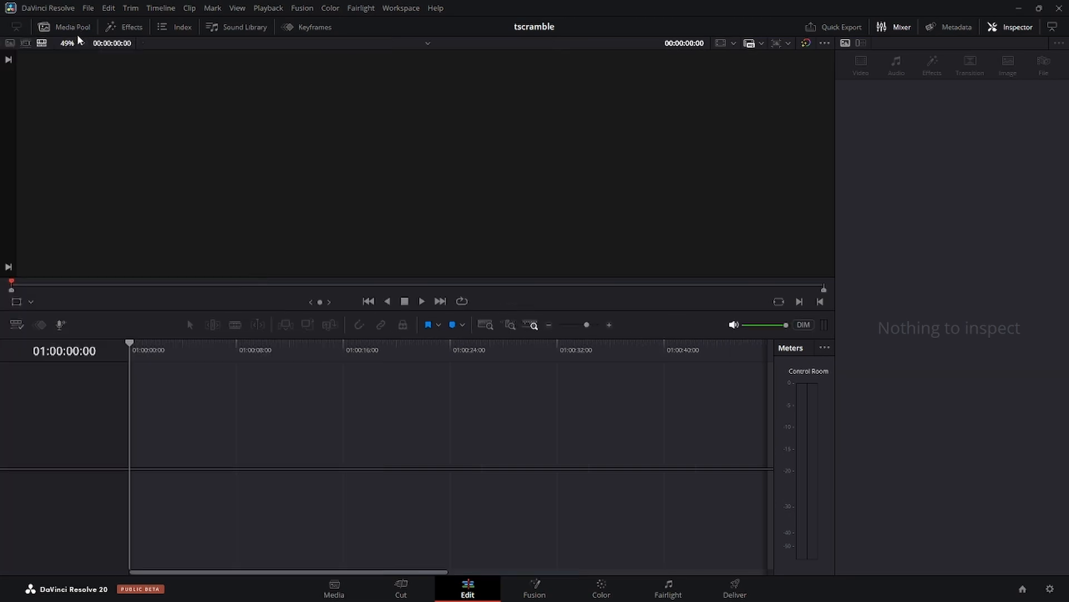
click(73, 26)
Create a new Fusion composition with the default settings and place it at the start of the timeline.
right_click(148, 135)
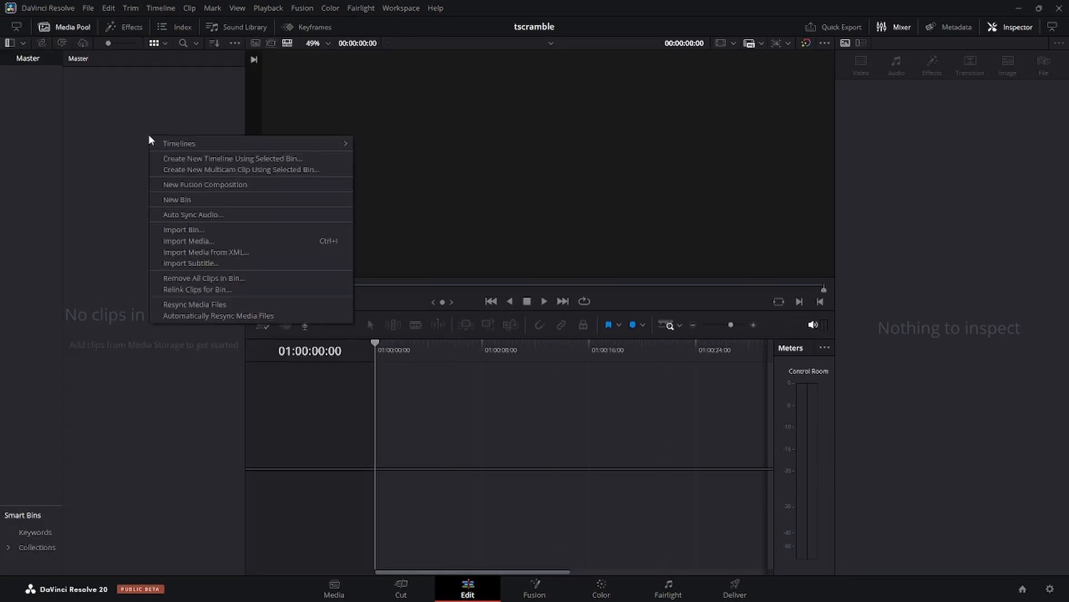
click(196, 184)
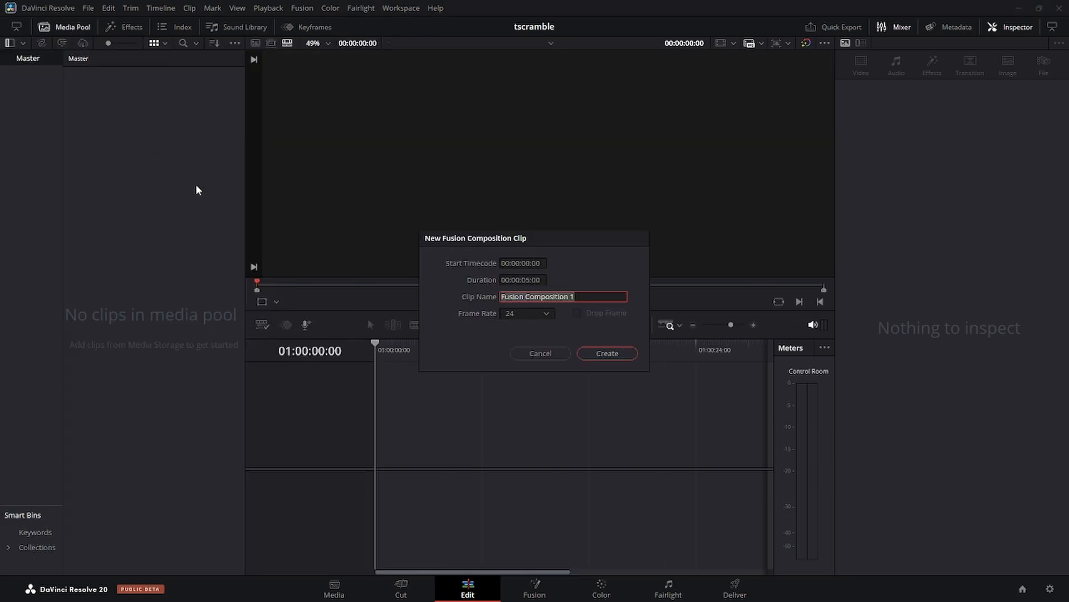
click(619, 352)
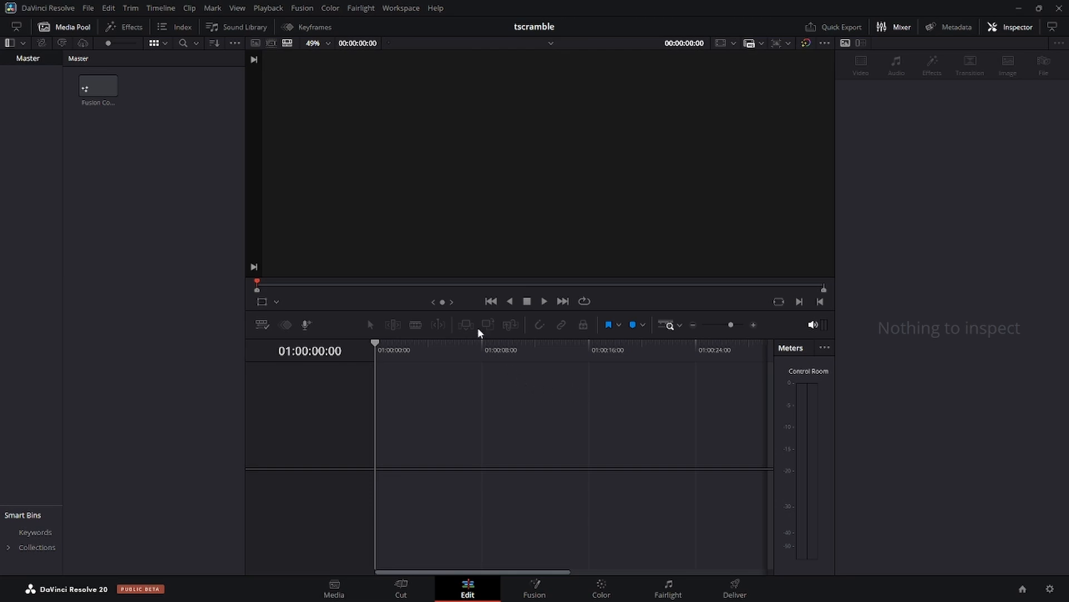
drag(98, 87, 349, 449)
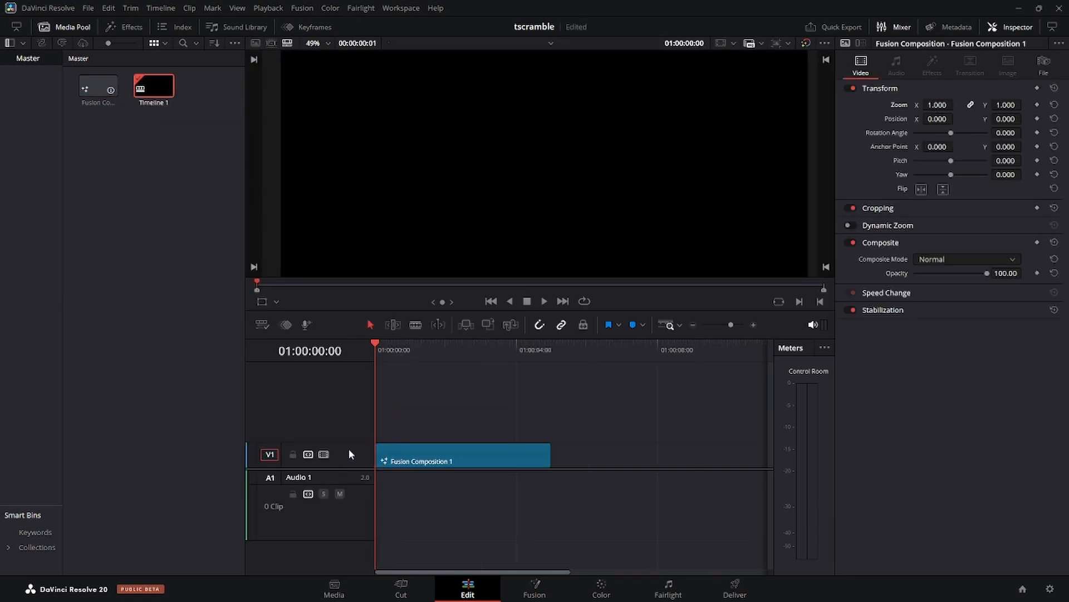
Open the composition on the Fusion page, spread out the node layout and add a Background node connected to MediaOut1.
click(532, 594)
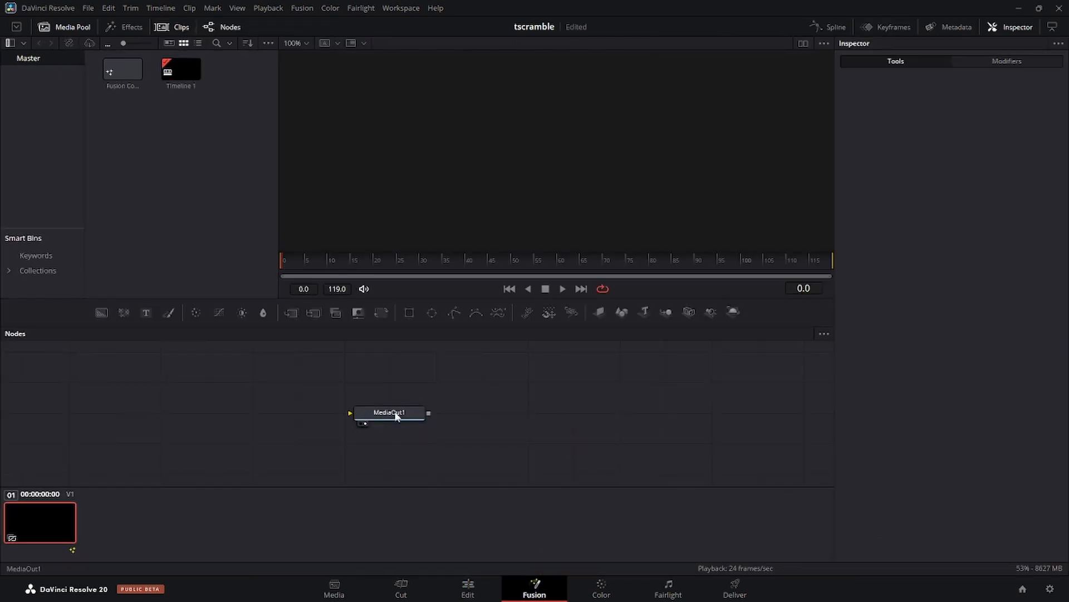
drag(396, 413, 683, 428)
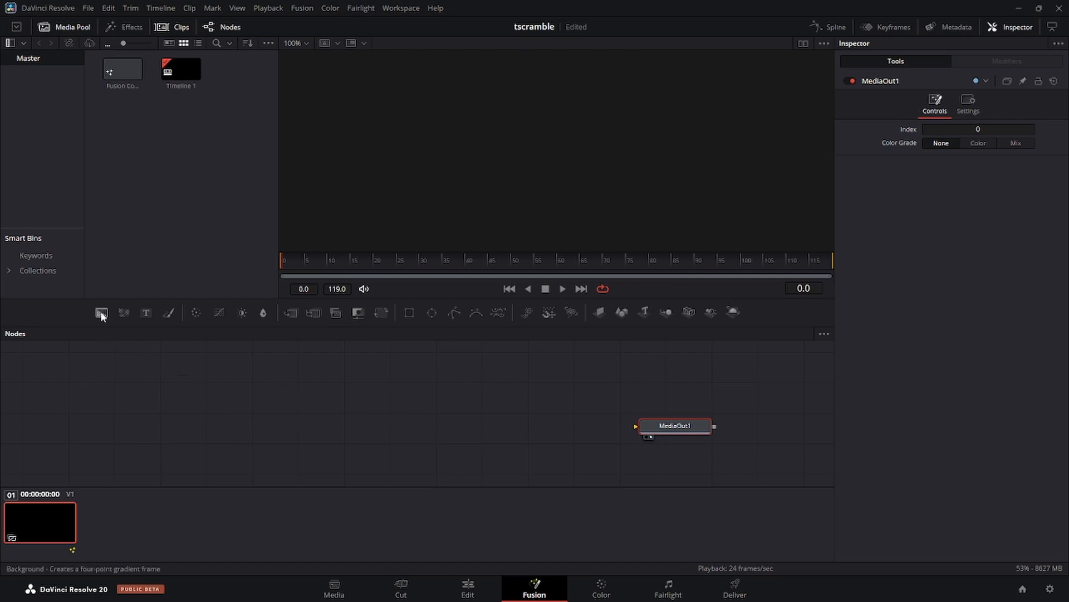
drag(101, 314, 674, 429)
mouse_move(374, 423)
mouse_down()
mouse_move(362, 430)
mouse_move(365, 421)
mouse_up()
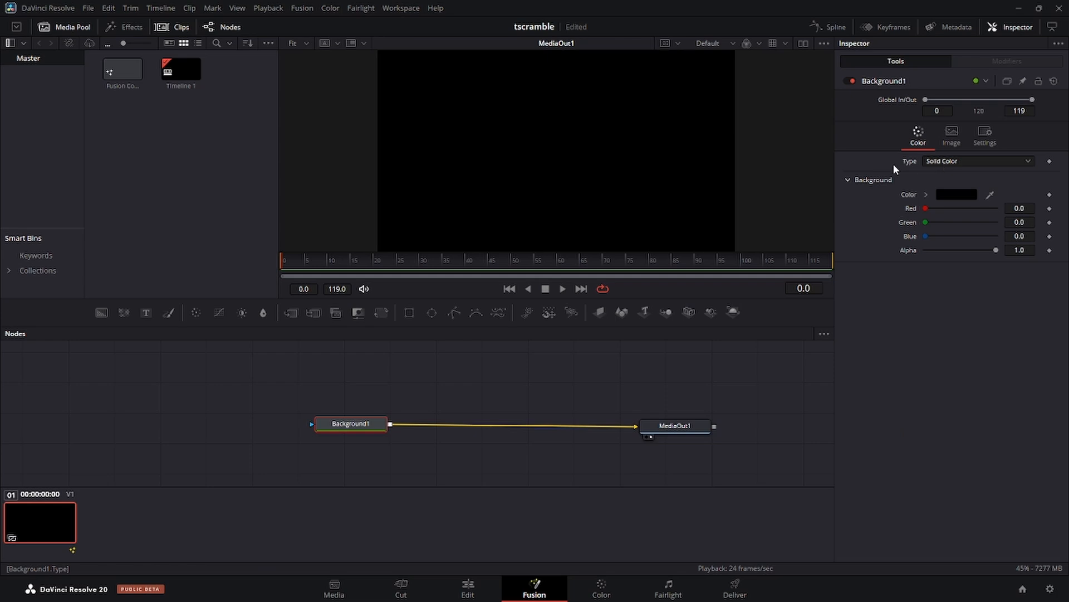
Change the background type to Gradient and set its start colour to dark red (#550000).
click(950, 161)
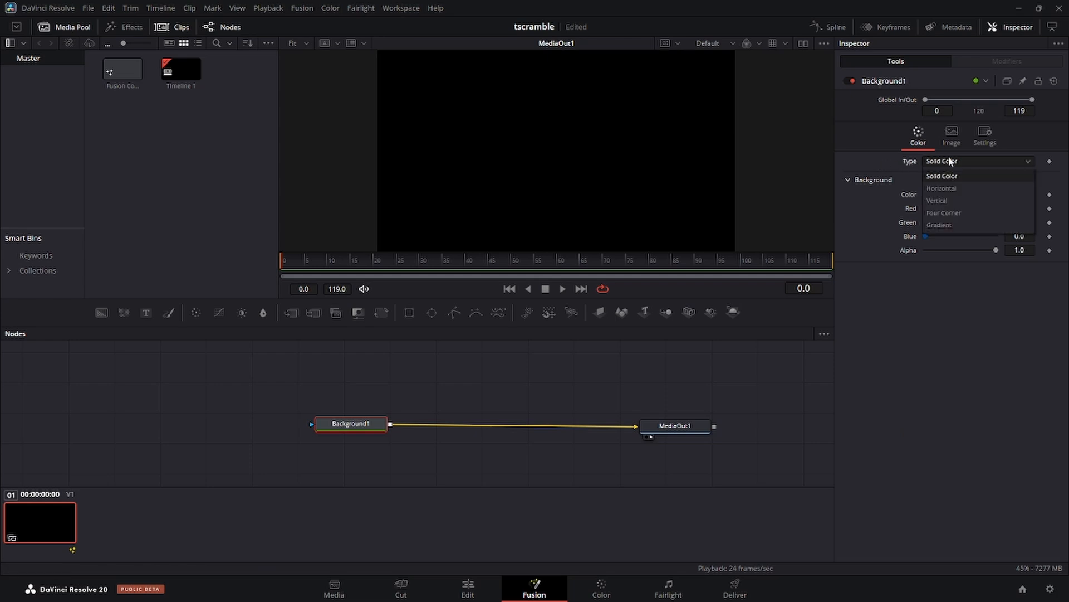
click(943, 225)
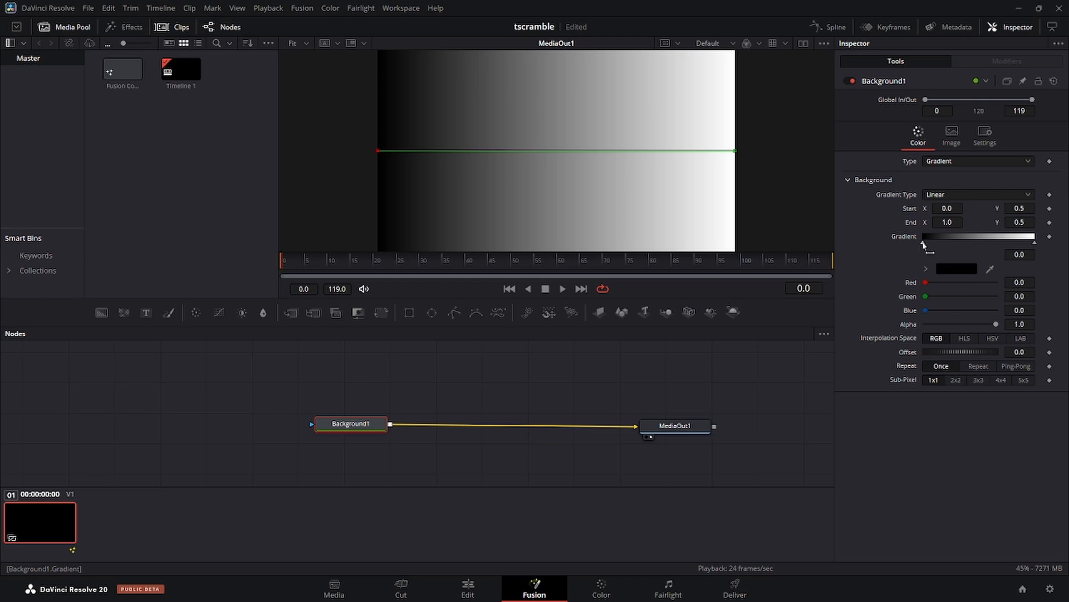
click(959, 269)
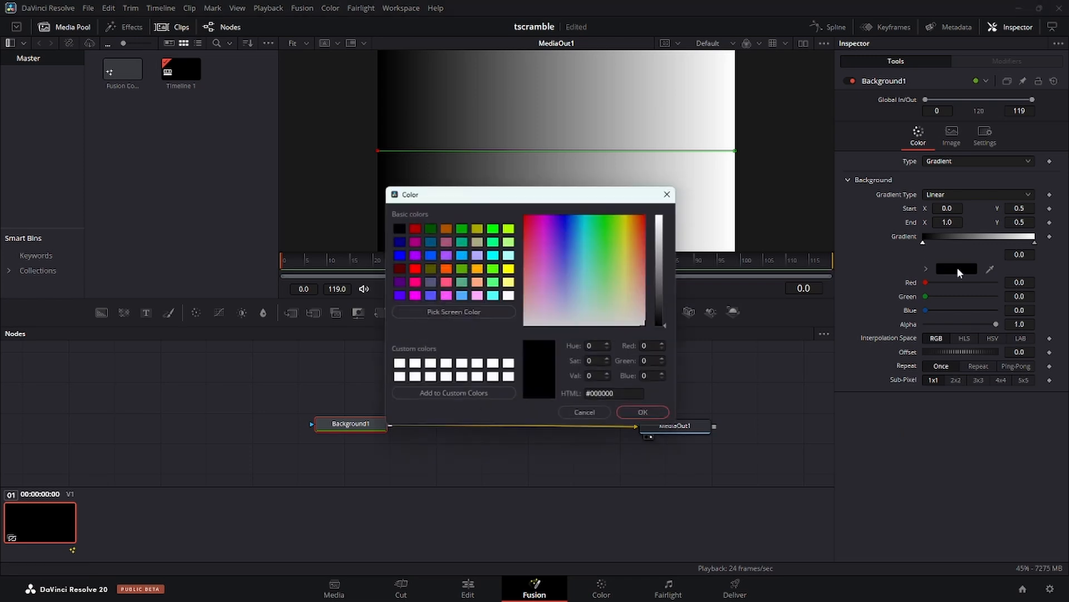
click(400, 267)
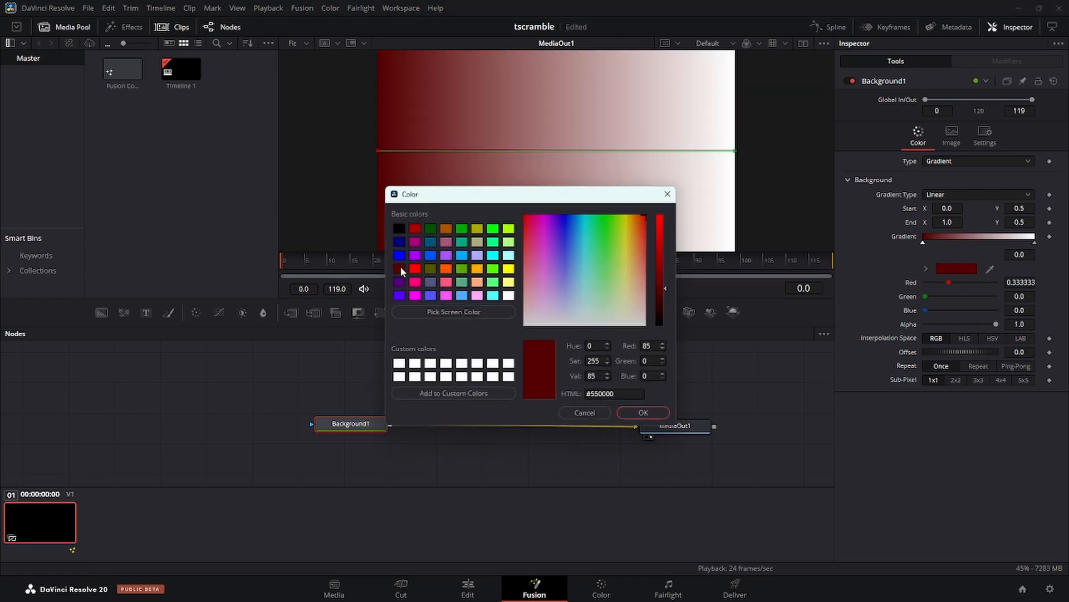
click(637, 412)
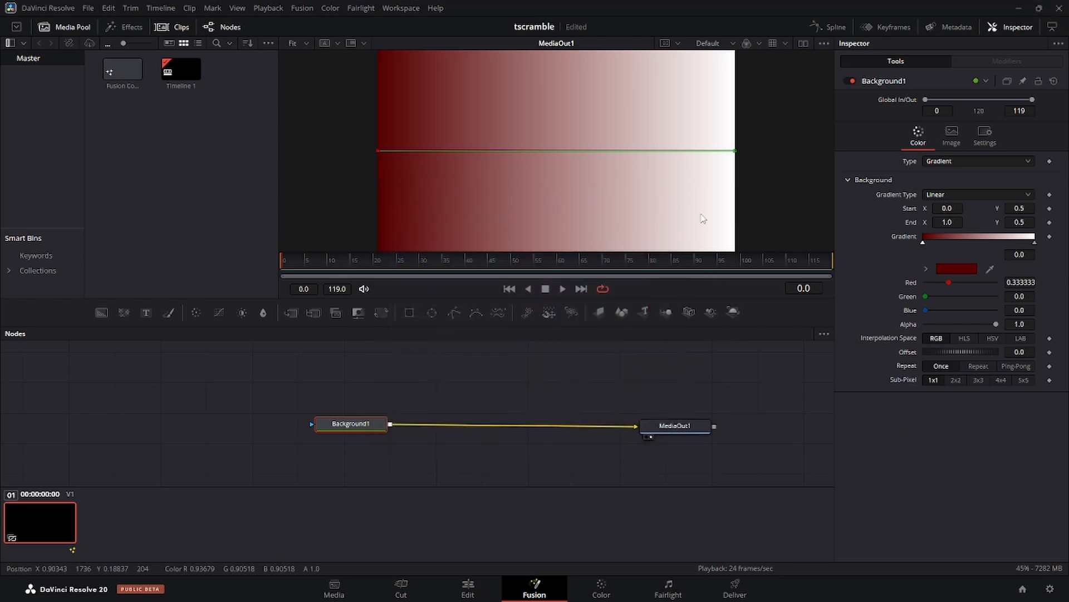
Set the gradient's end colour to blue (#0000ff) and extend its end point horizontally beyond the frame to about X 1.33.
click(1036, 243)
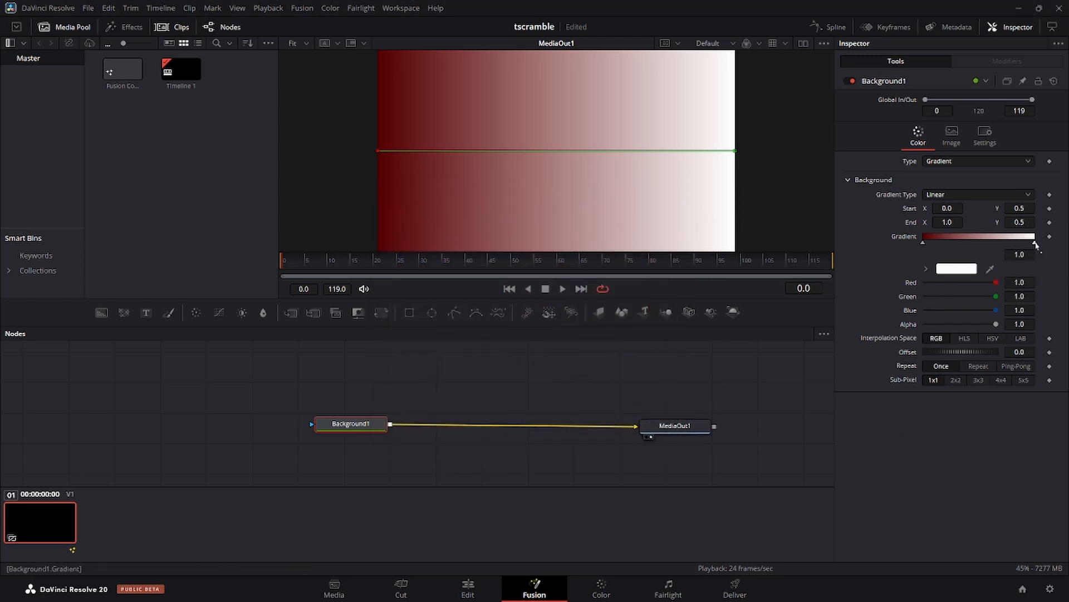
click(963, 269)
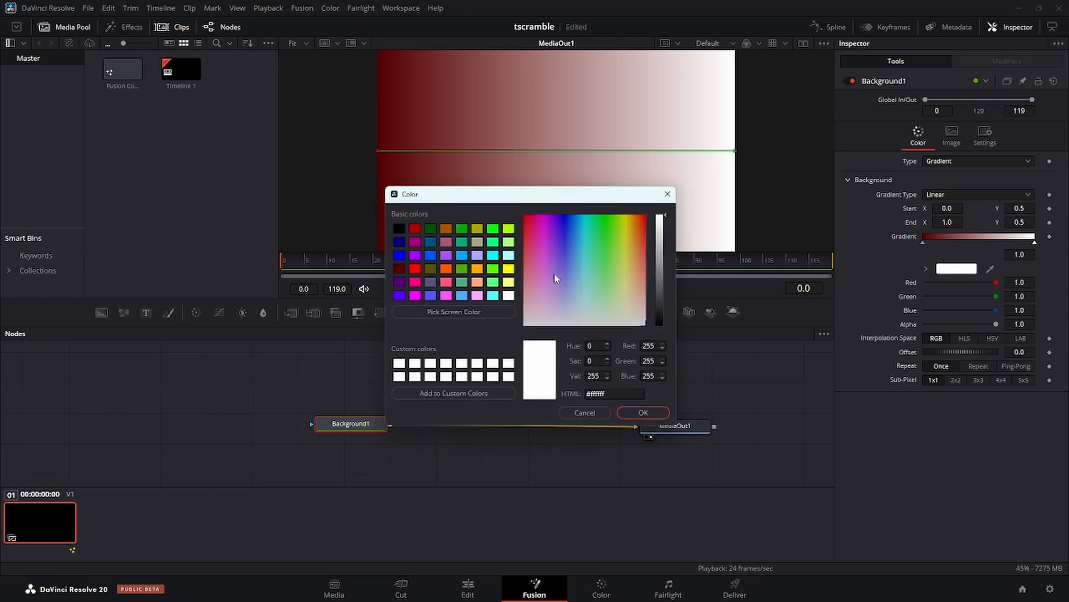
click(399, 255)
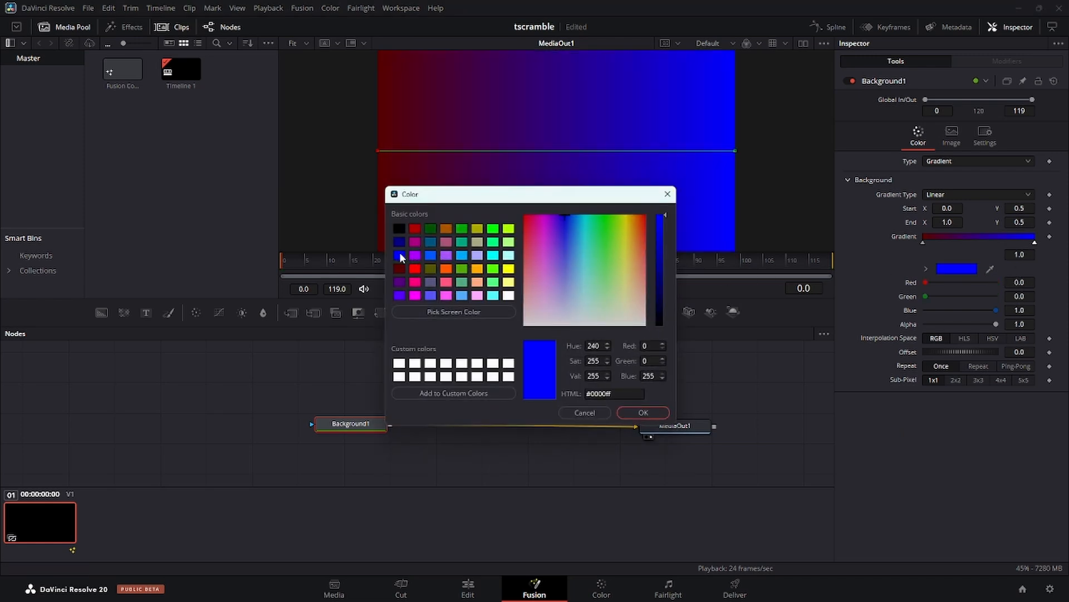
click(644, 412)
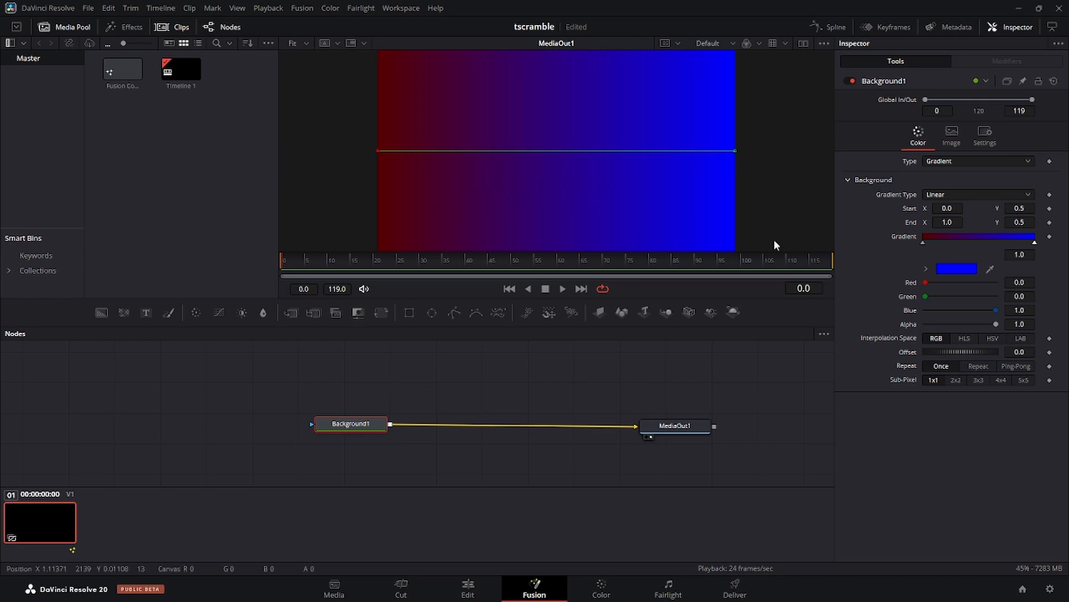
drag(733, 151, 852, 152)
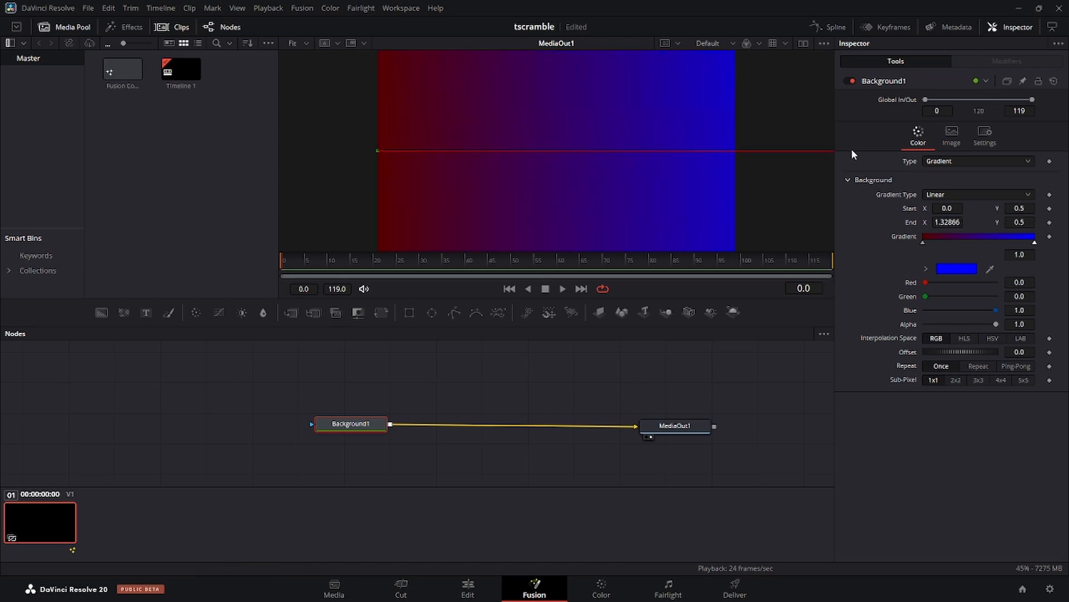
click(687, 366)
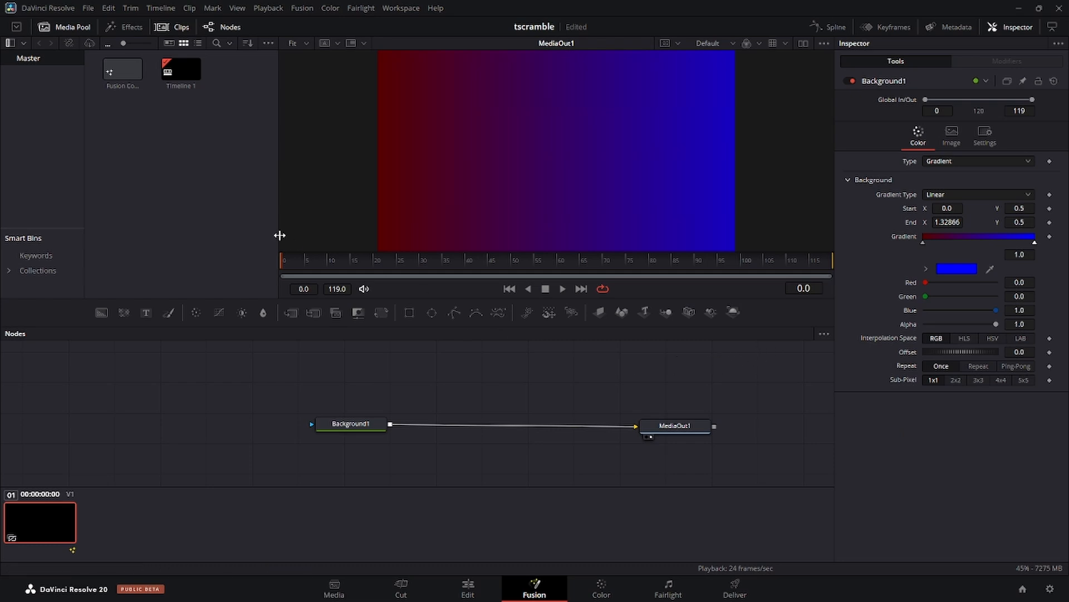
At frame 0, move the blue gradient stop to about 0.70 and keyframe the gradient.
mouse_move(286, 261)
mouse_down()
mouse_move(351, 259)
mouse_move(276, 264)
mouse_up()
drag(1035, 244, 1002, 245)
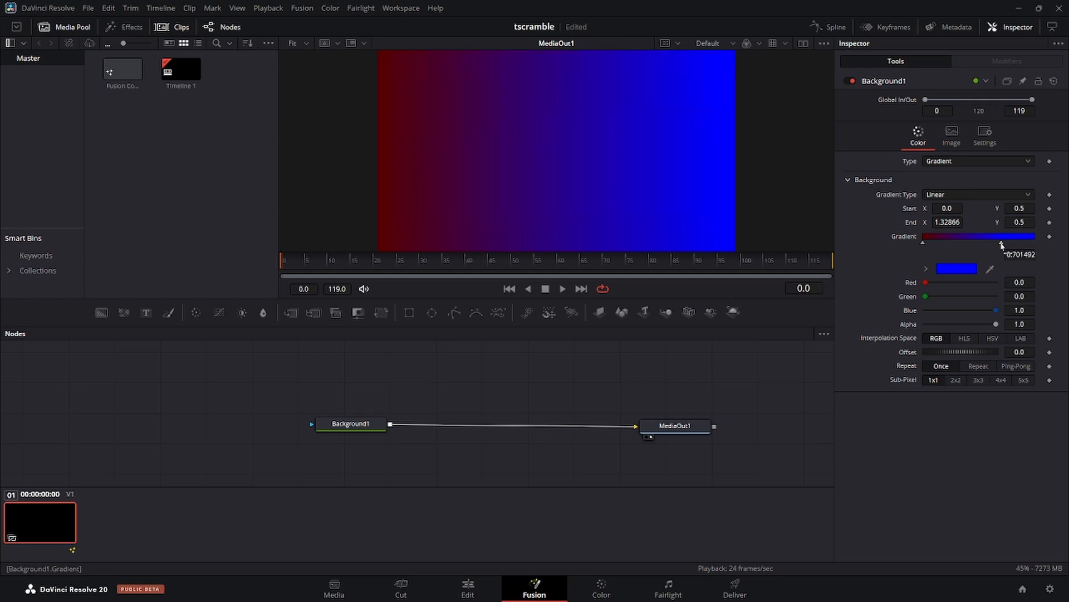
click(1050, 237)
At frame 119, move the blue stop to the gradient's end and the dark red stop to about 0.26, and play back the animation.
drag(325, 260, 701, 263)
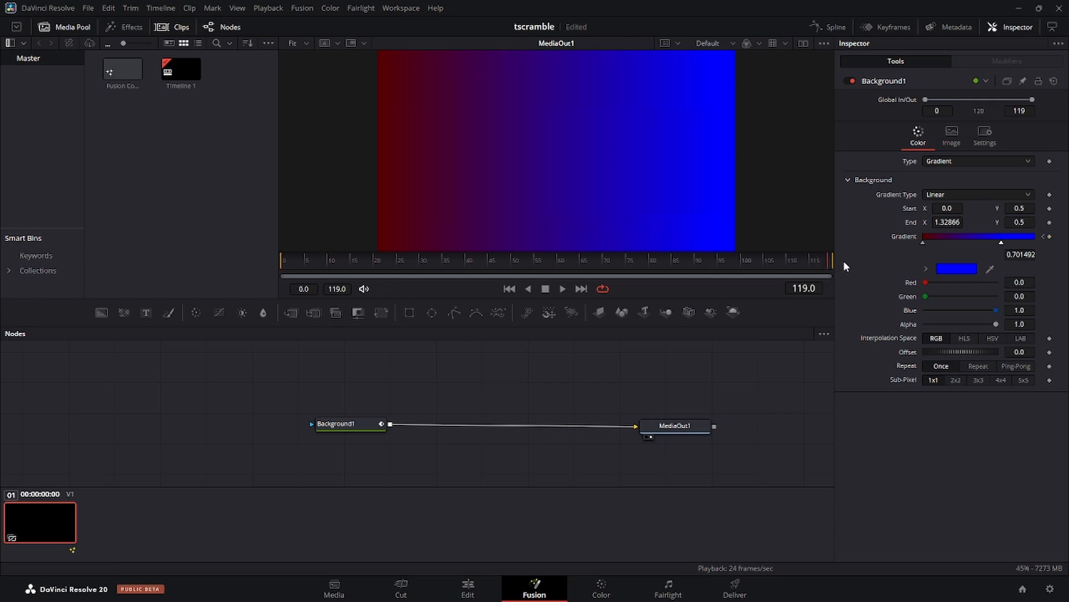
drag(1002, 244, 1035, 243)
drag(925, 245, 954, 246)
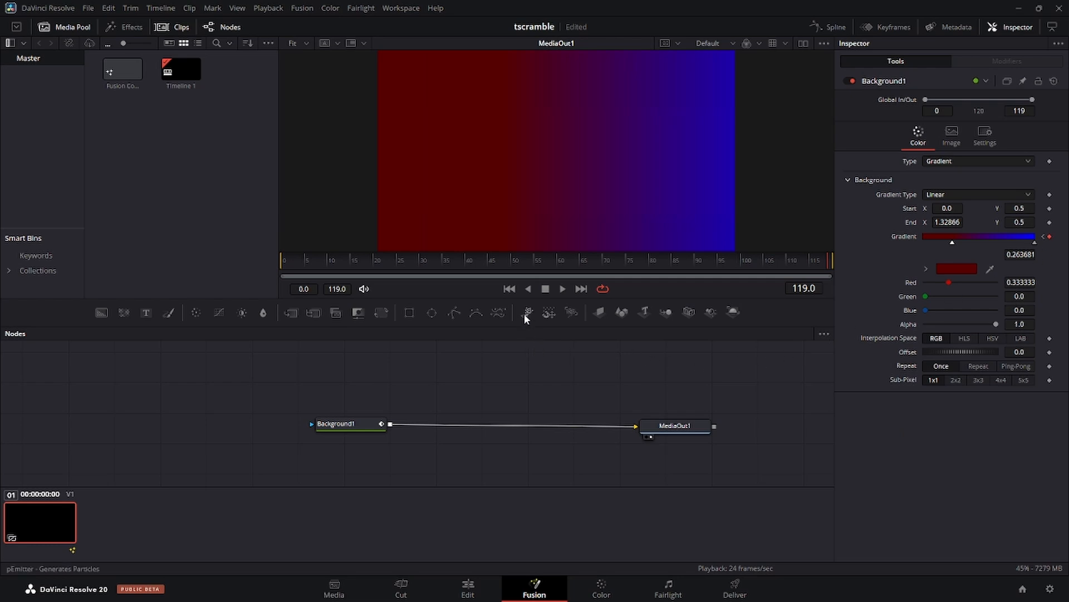
click(509, 288)
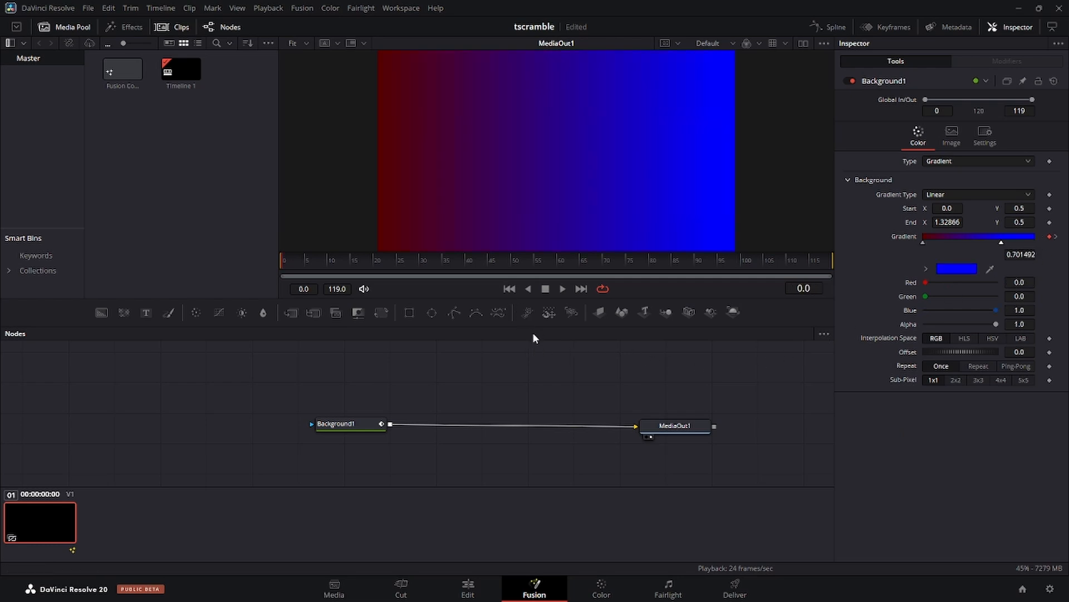
click(563, 288)
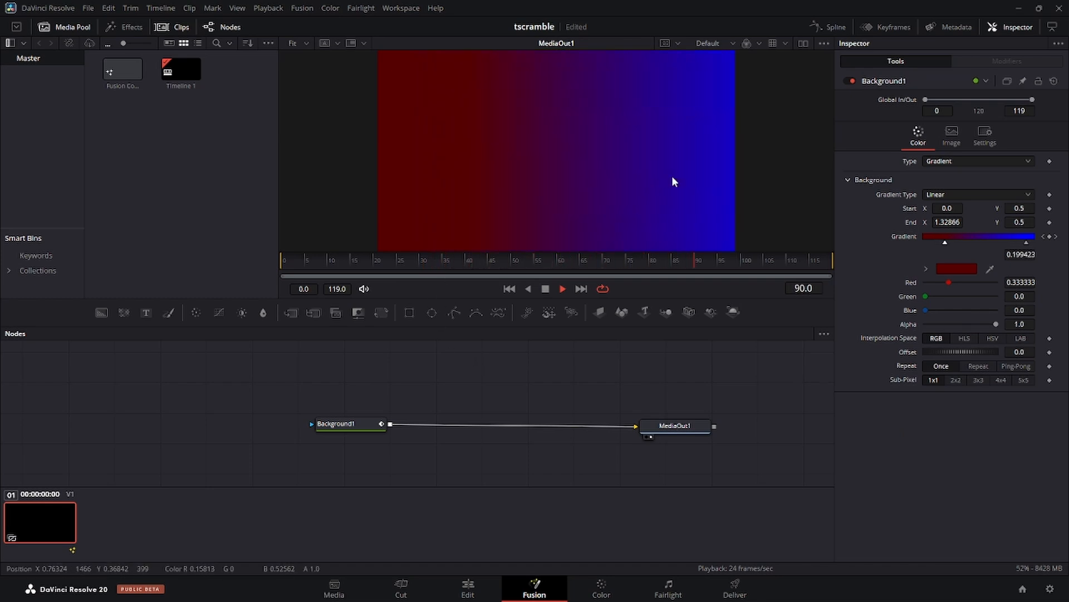
click(546, 289)
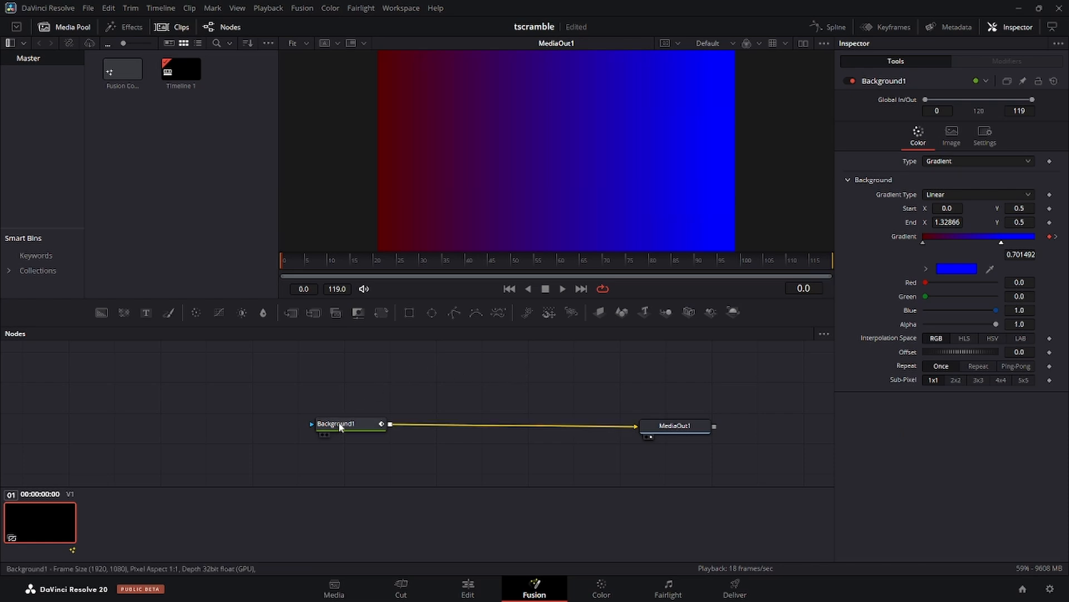
Add a Text+ node merged over the background and arrange the nodes with the text above the background.
drag(340, 426, 303, 426)
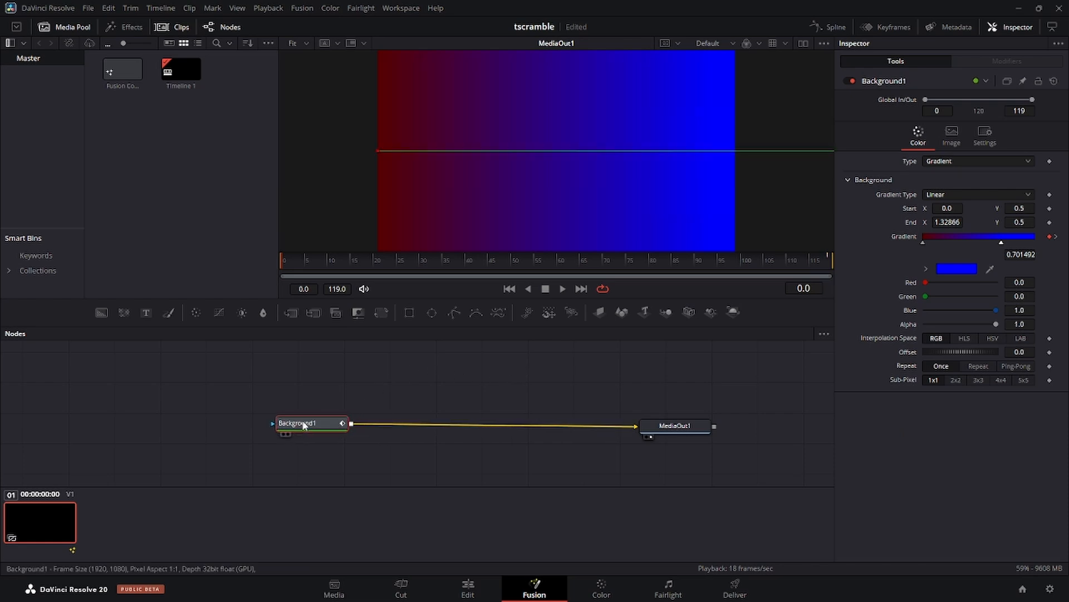
click(145, 313)
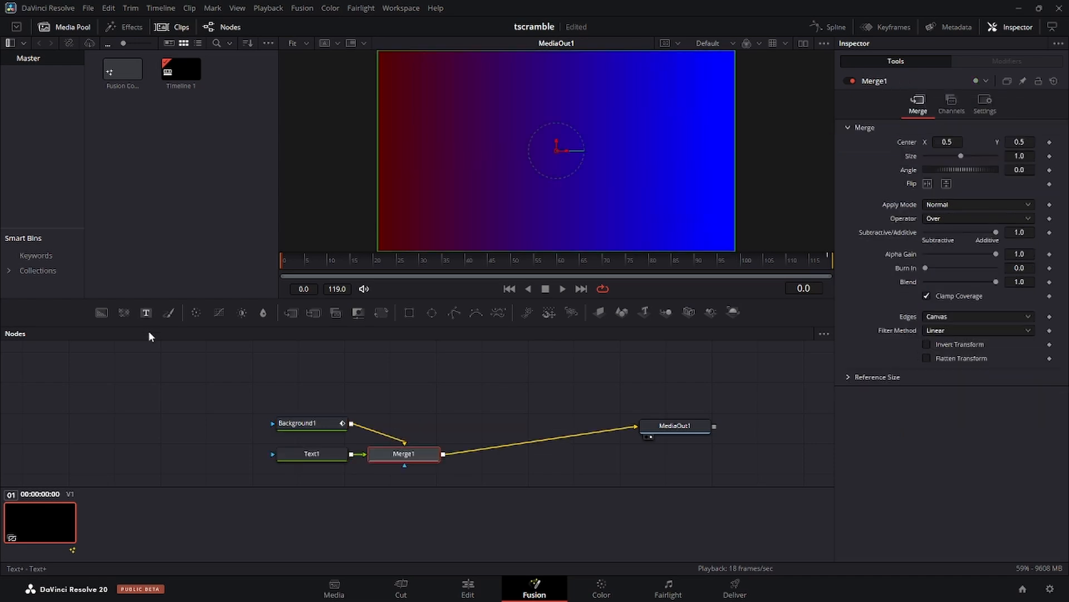
drag(292, 454, 314, 379)
drag(314, 425, 305, 452)
Enter "DAVINCI RESOLVE" as the styled text of the Text1 node.
click(335, 380)
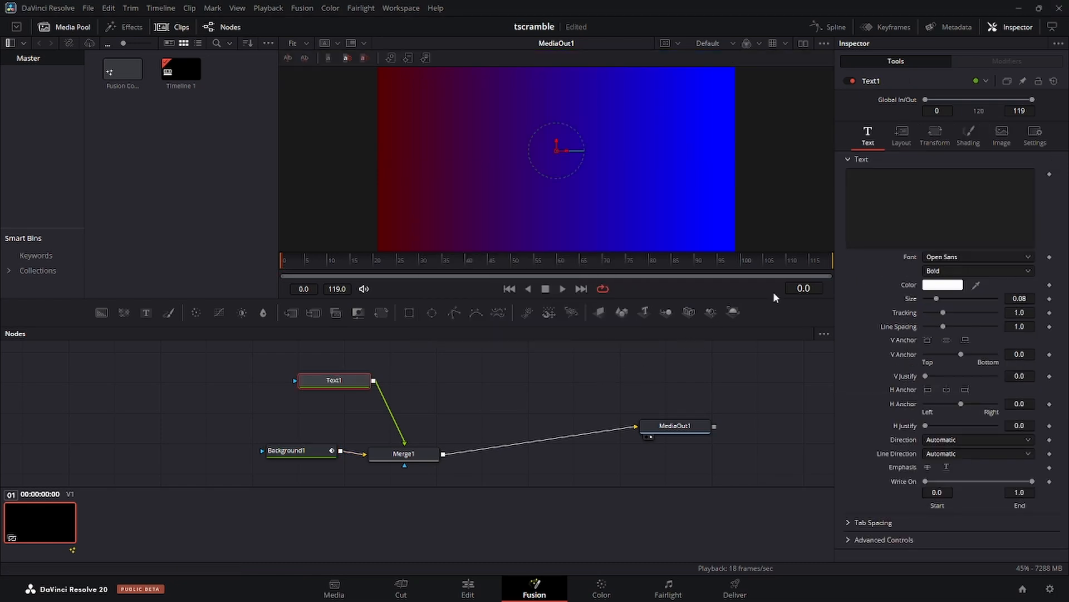
click(676, 382)
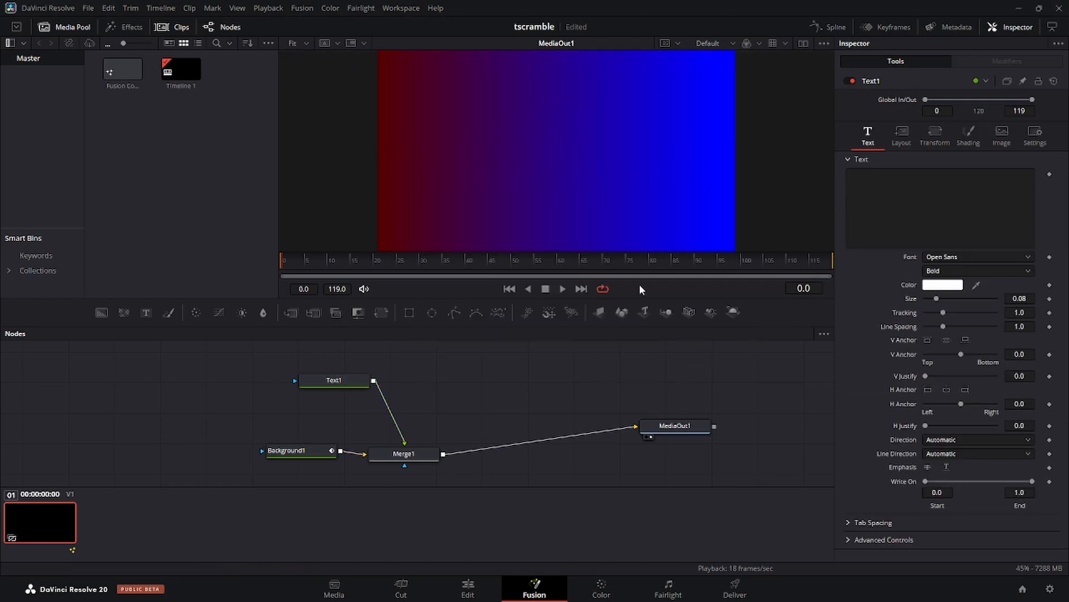
click(861, 199)
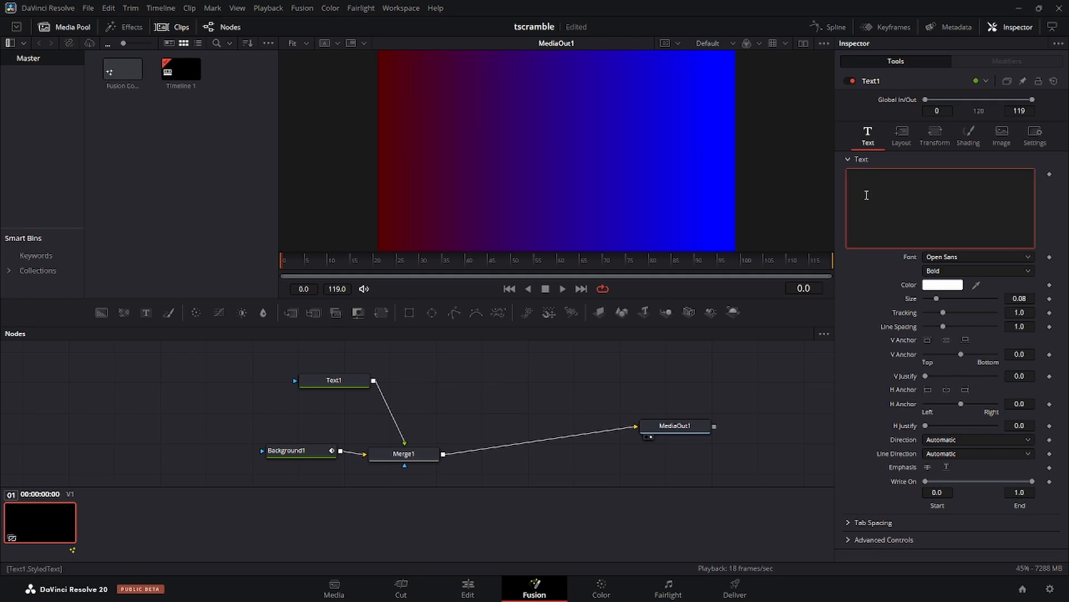
text(dAVINCI )
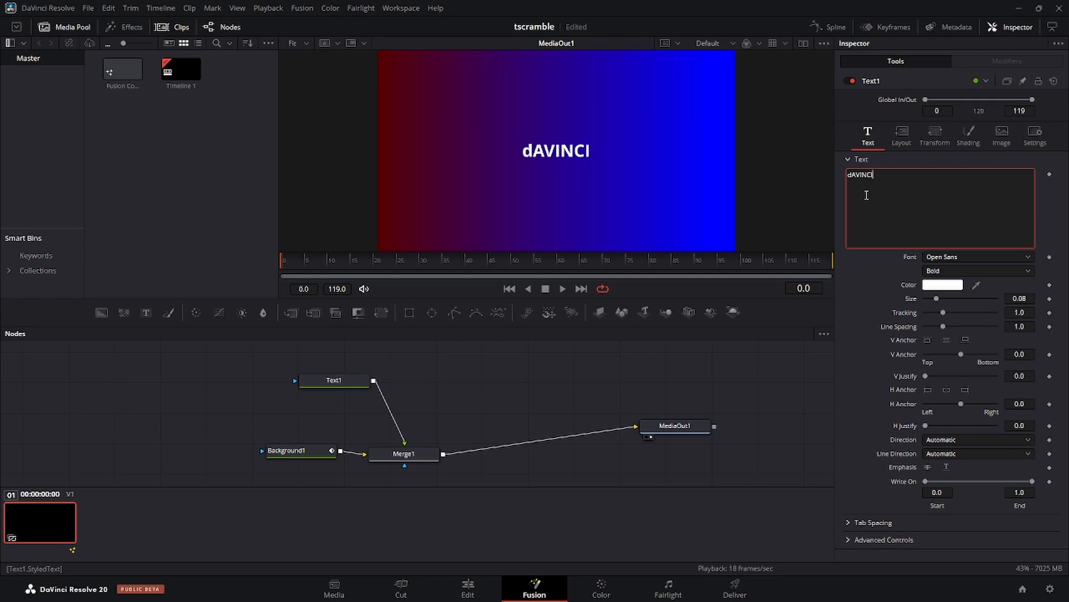
text(RESO)
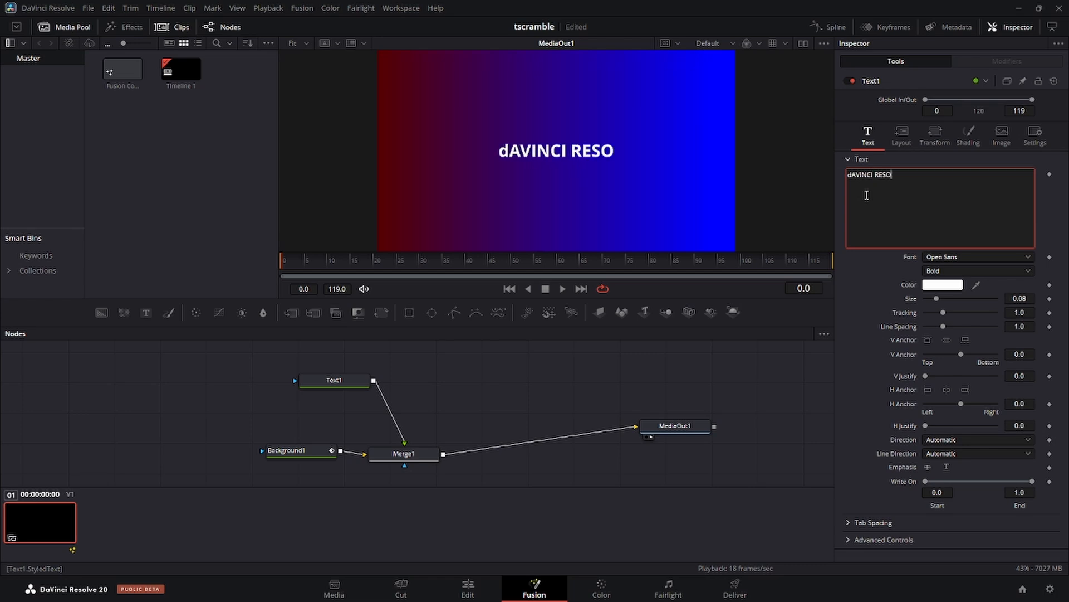
text(LVE)
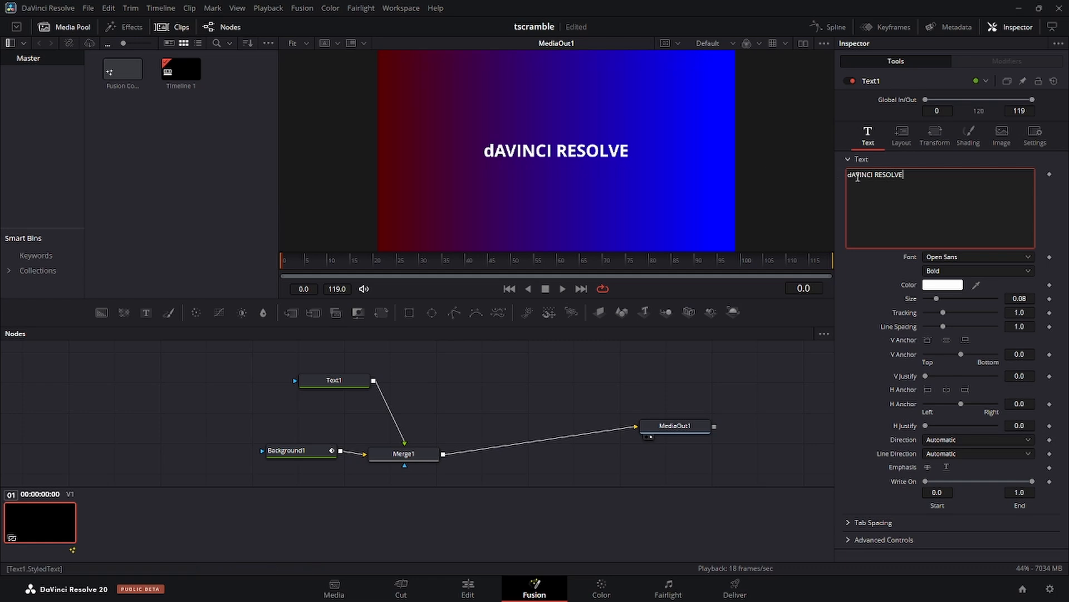
drag(853, 176, 849, 175)
text(D)
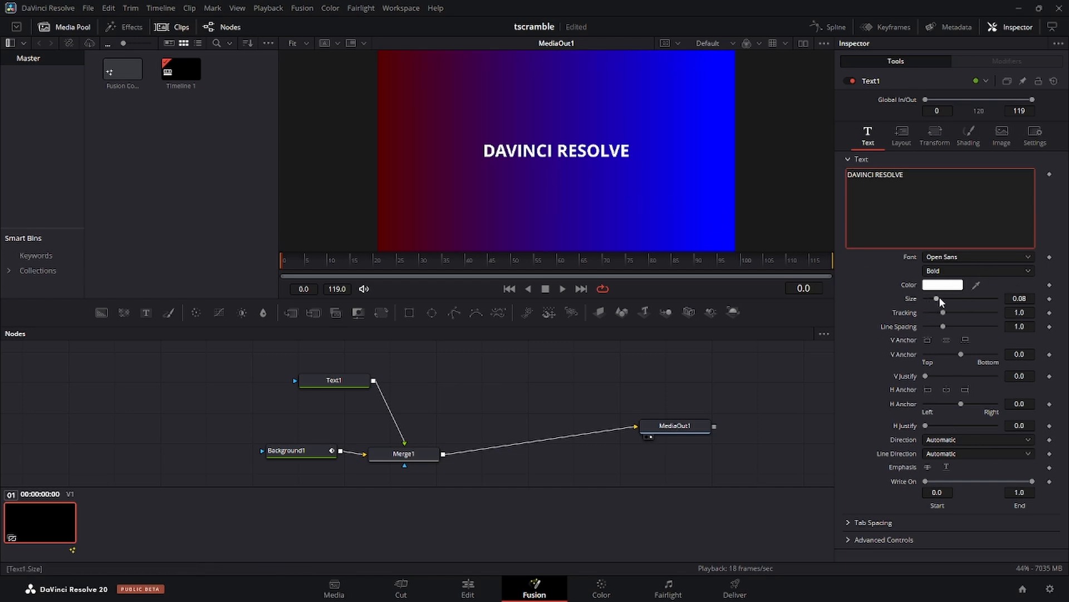
Set the title's size to 0.1102 and tracking to 1.102, and add a TextScramble modifier to its styled text.
drag(938, 298, 946, 317)
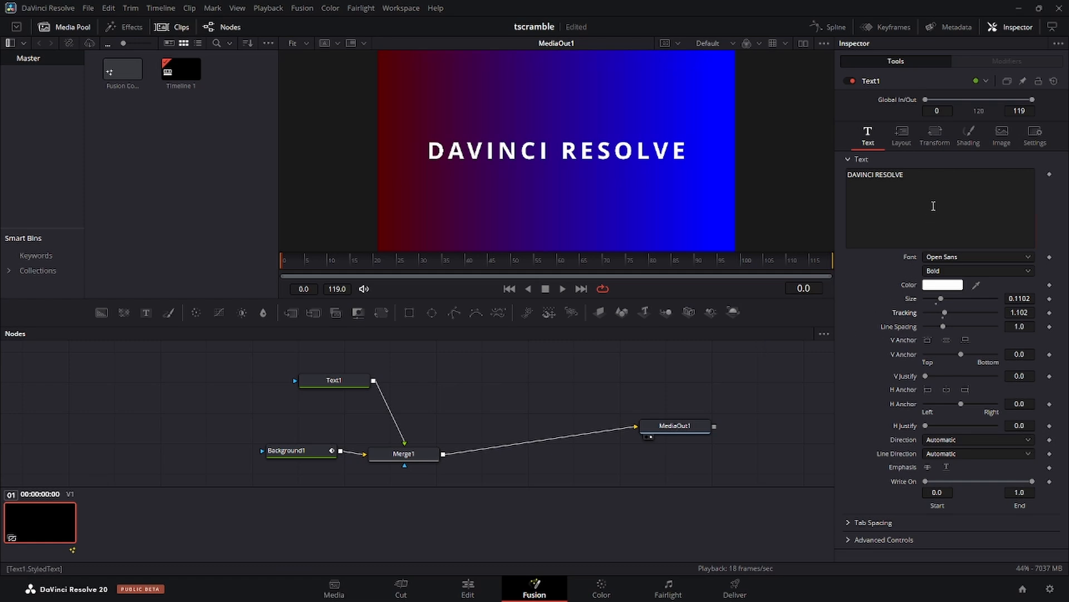
right_click(934, 187)
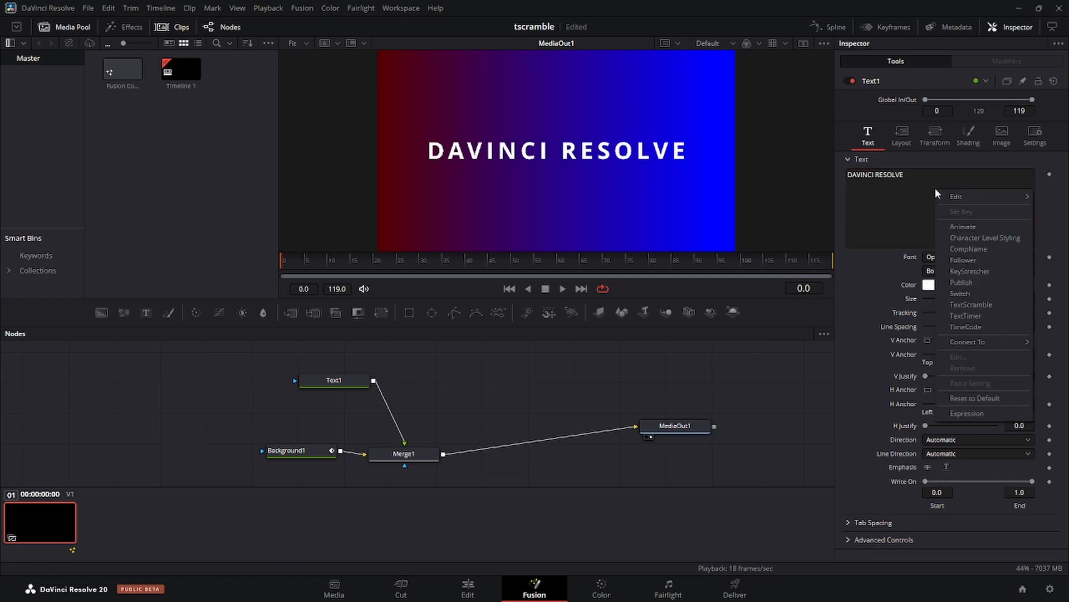
click(977, 305)
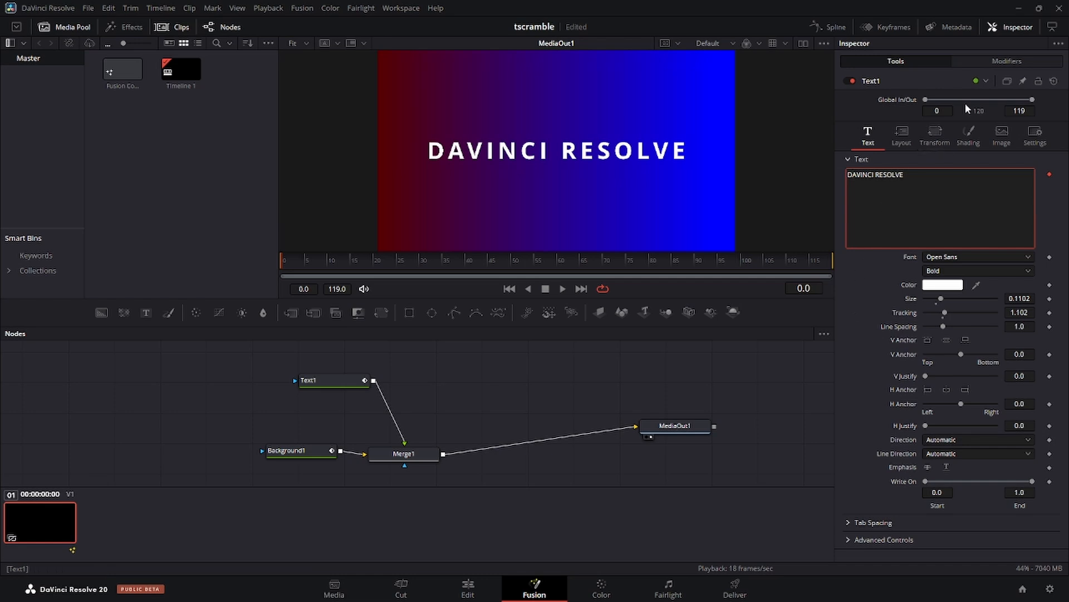
click(997, 62)
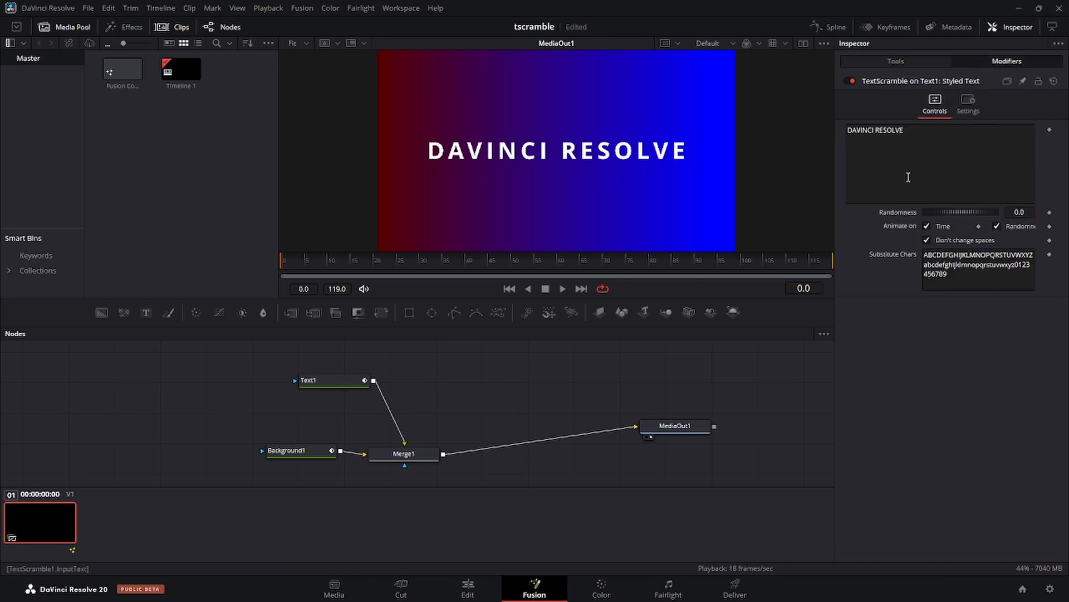
Raise the TextScramble randomness to 0.921 and move the Background1 node slightly farther from Merge1.
mouse_move(933, 212)
mouse_down()
mouse_move(1005, 222)
mouse_move(940, 225)
mouse_up()
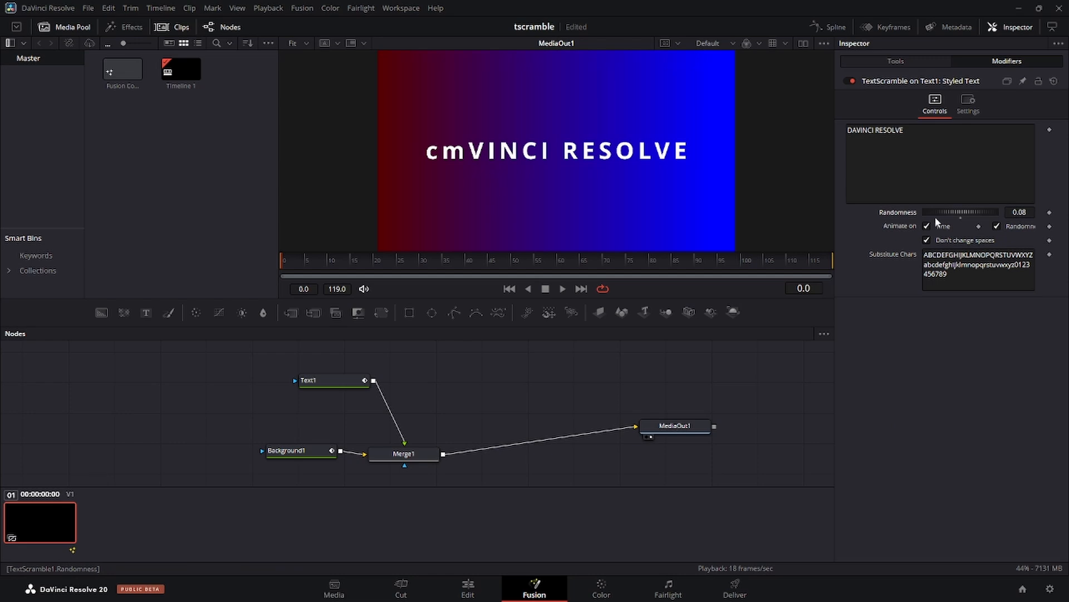
drag(295, 455, 275, 454)
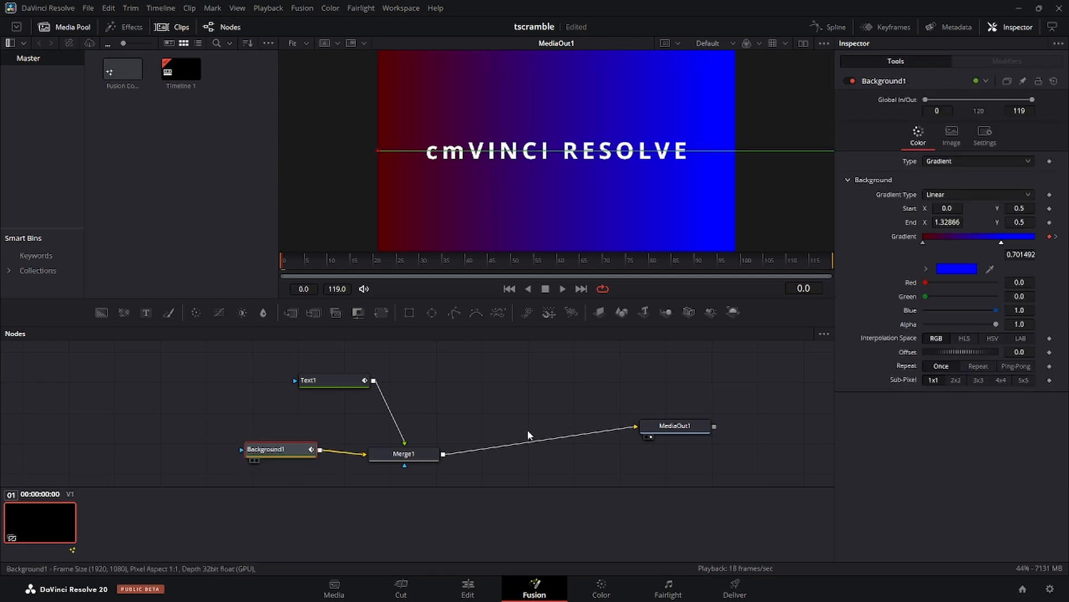
click(349, 380)
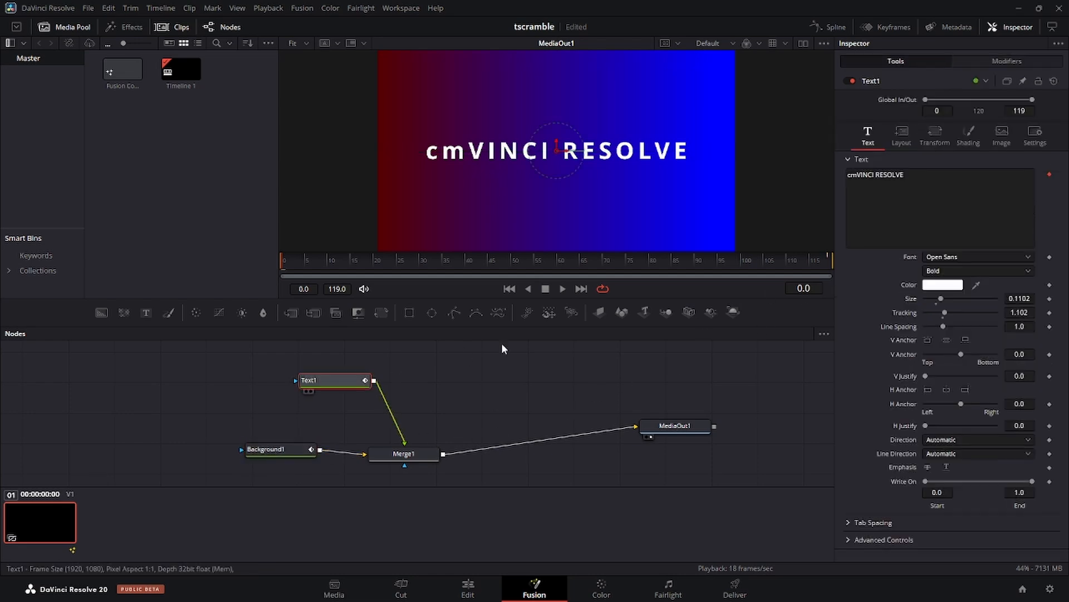
click(1007, 61)
mouse_move(944, 212)
mouse_down()
mouse_move(955, 209)
mouse_move(928, 211)
mouse_move(950, 209)
mouse_up()
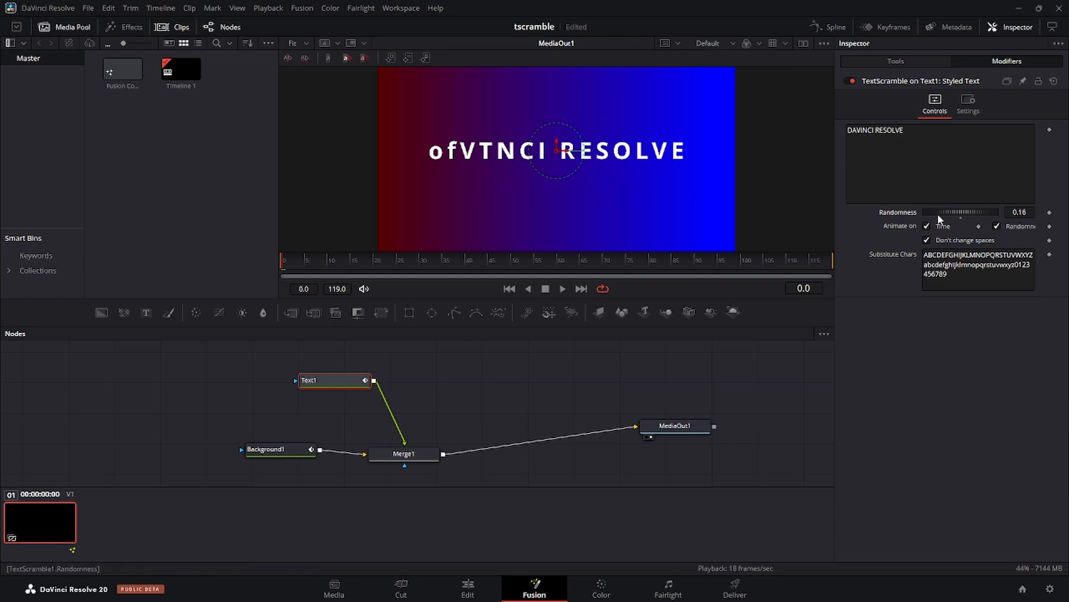
drag(934, 209, 992, 211)
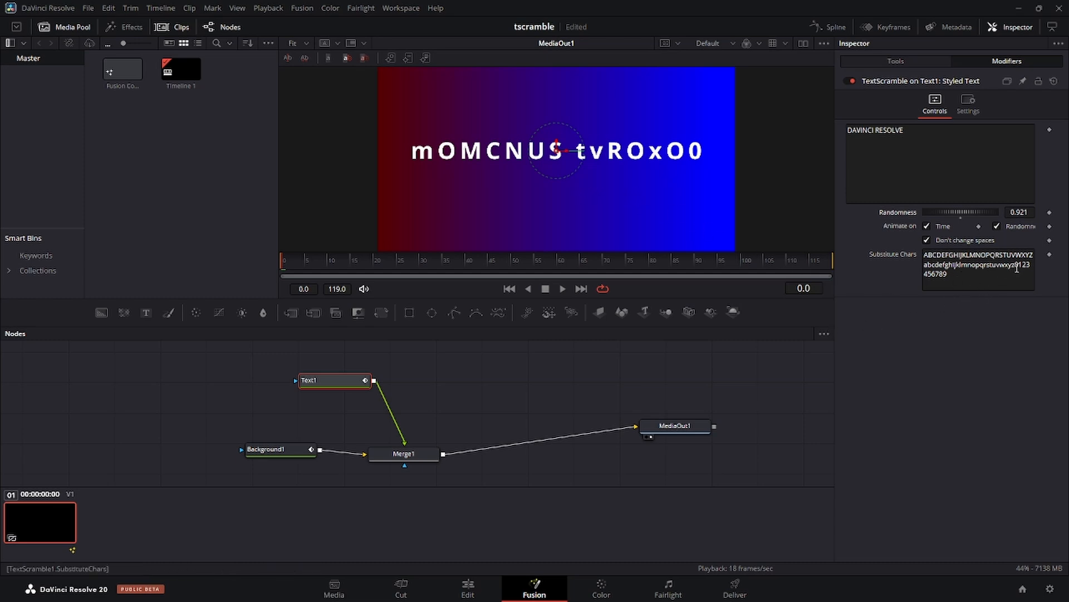
Remove the lowercase letters from the TextScramble substitute characters and set the randomness to 1.262.
drag(1017, 269, 920, 267)
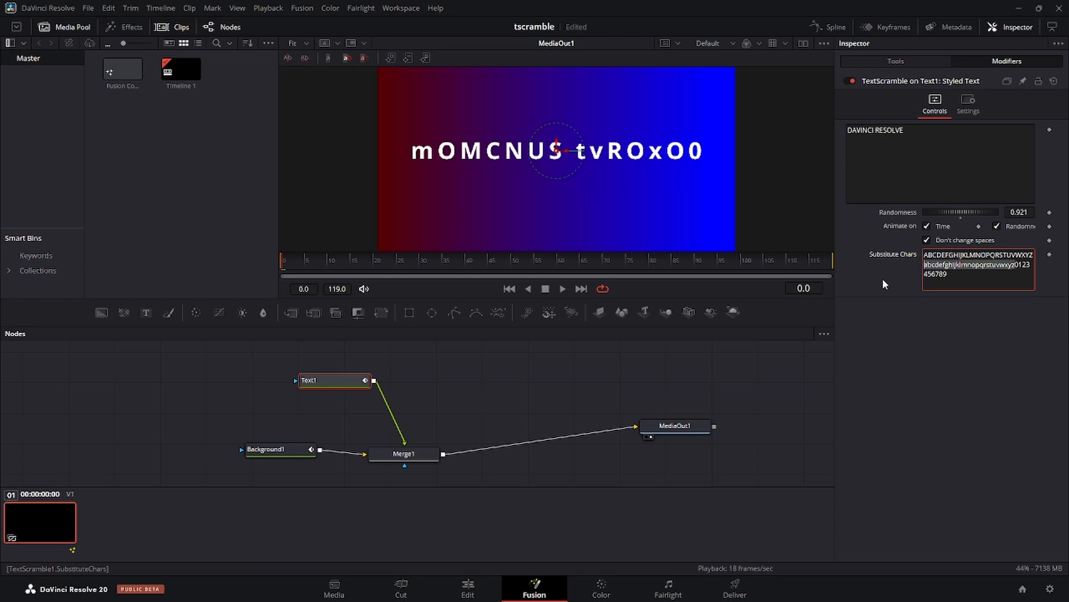
key(BackSpace)
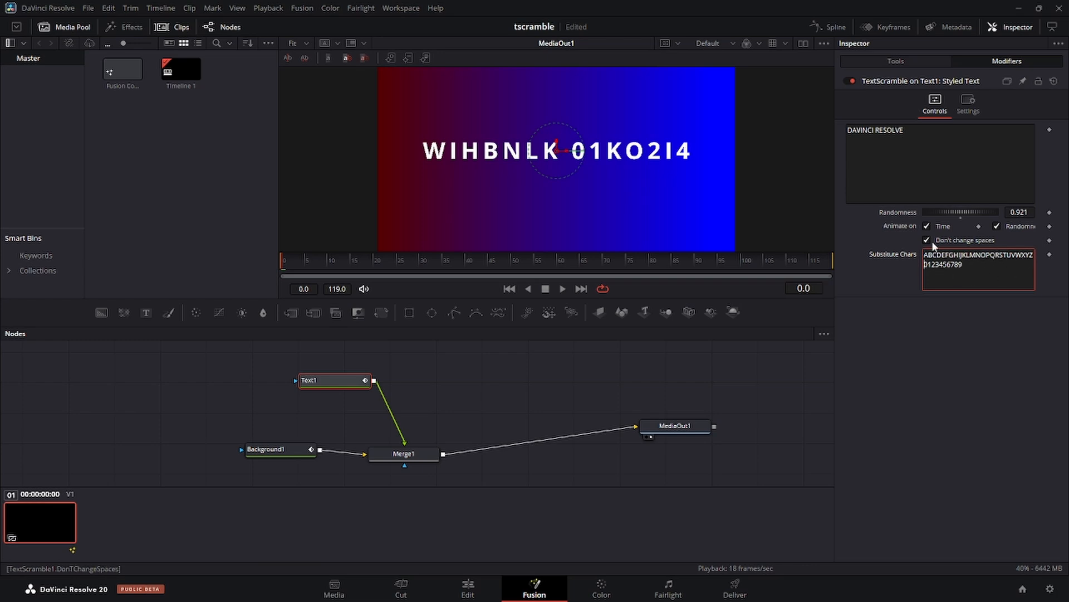
drag(941, 212, 968, 212)
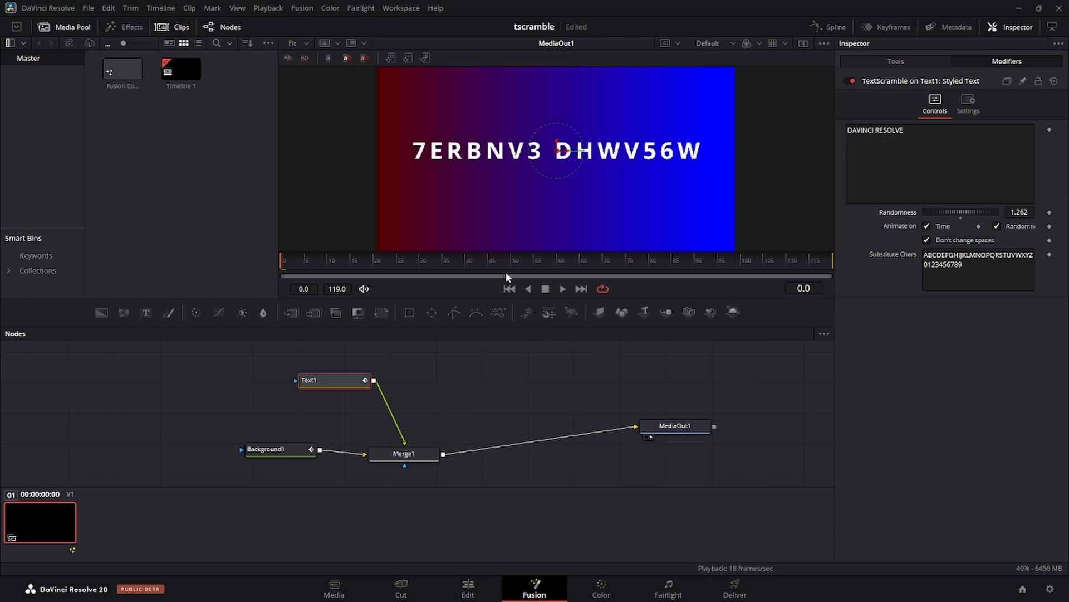
At frame 45, set the TextScramble randomness to 0.0 and keyframe it.
click(488, 259)
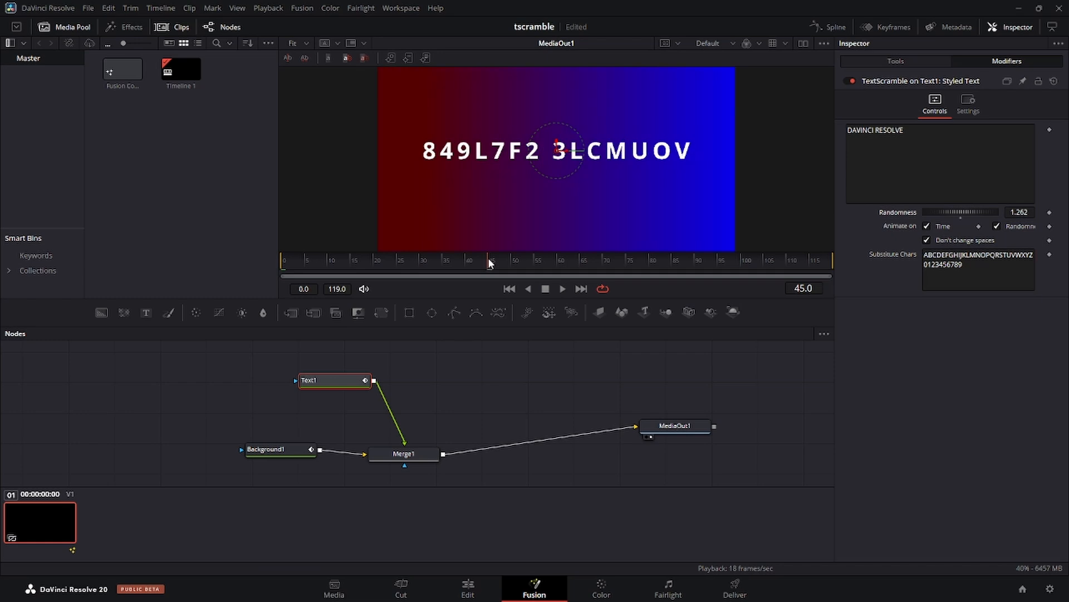
drag(994, 210, 861, 215)
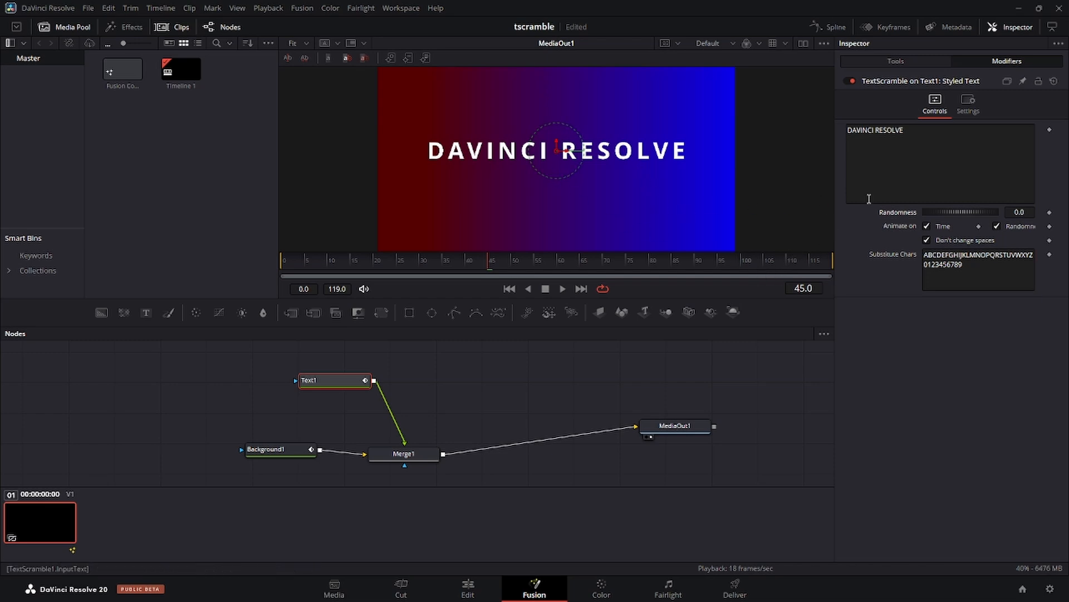
click(1050, 212)
At frame 0, keyframe the TextScramble randomness at 1.457 and play back the scramble animation.
drag(487, 260, 240, 257)
drag(931, 211, 1047, 214)
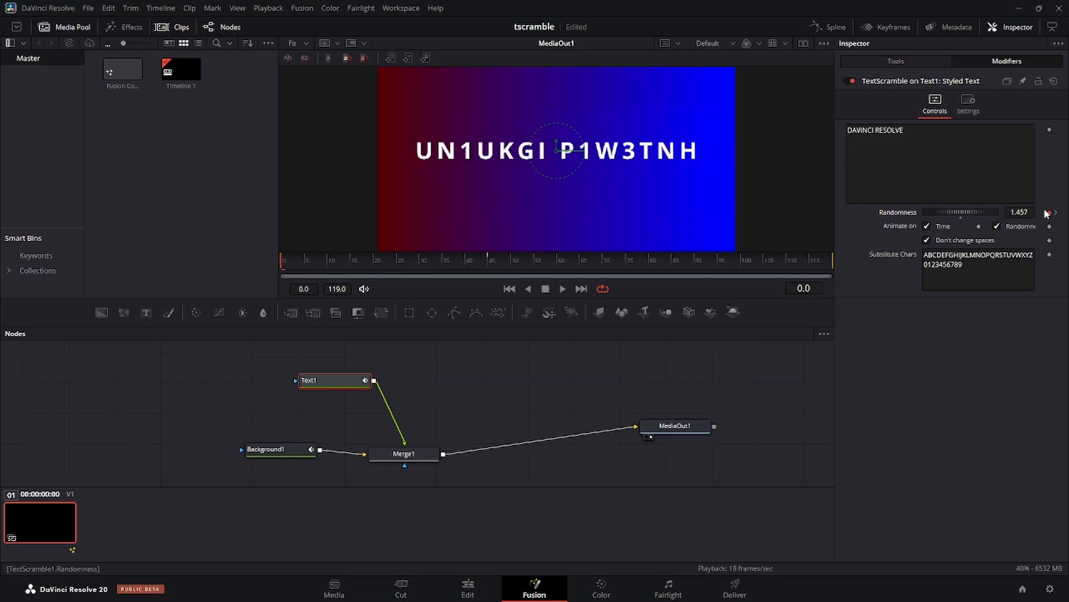
click(1047, 213)
click(562, 288)
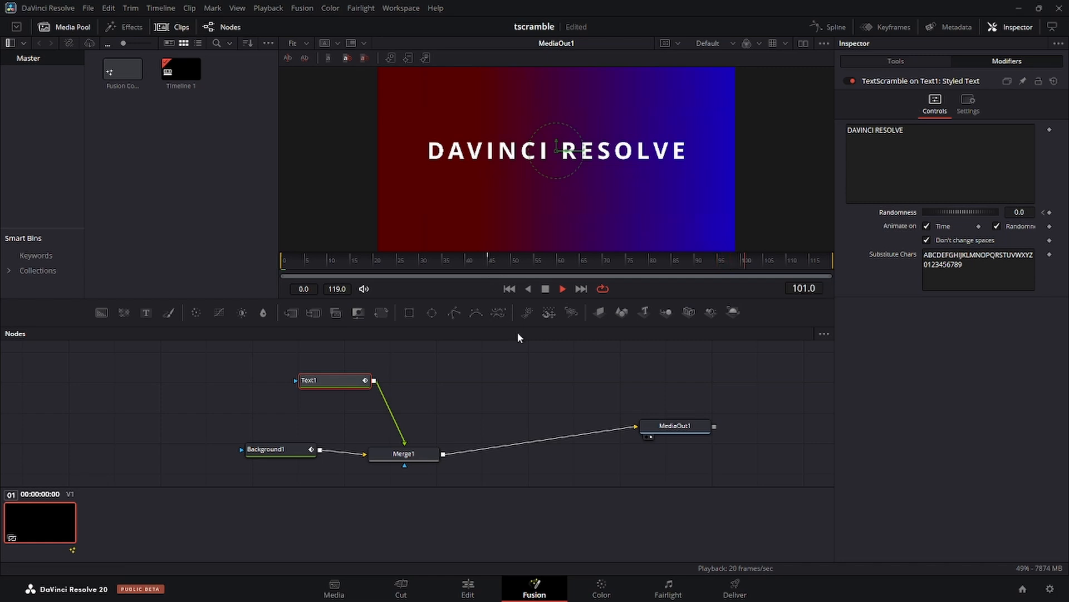
click(545, 289)
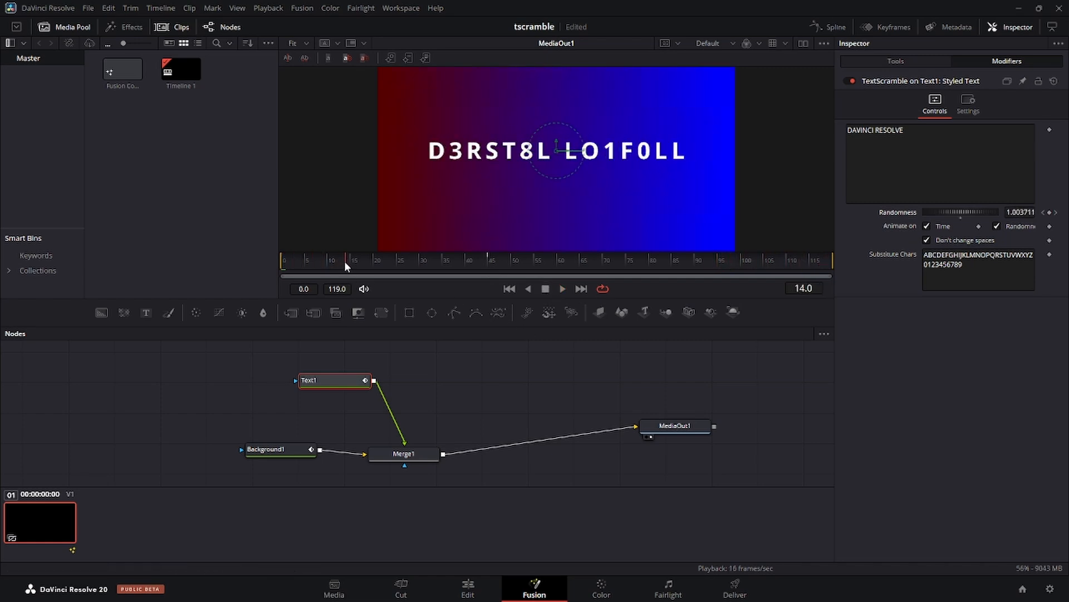
At frame 45, keyframe the Text1 node's size and the shading opacity of its white solid fill.
drag(345, 261, 270, 265)
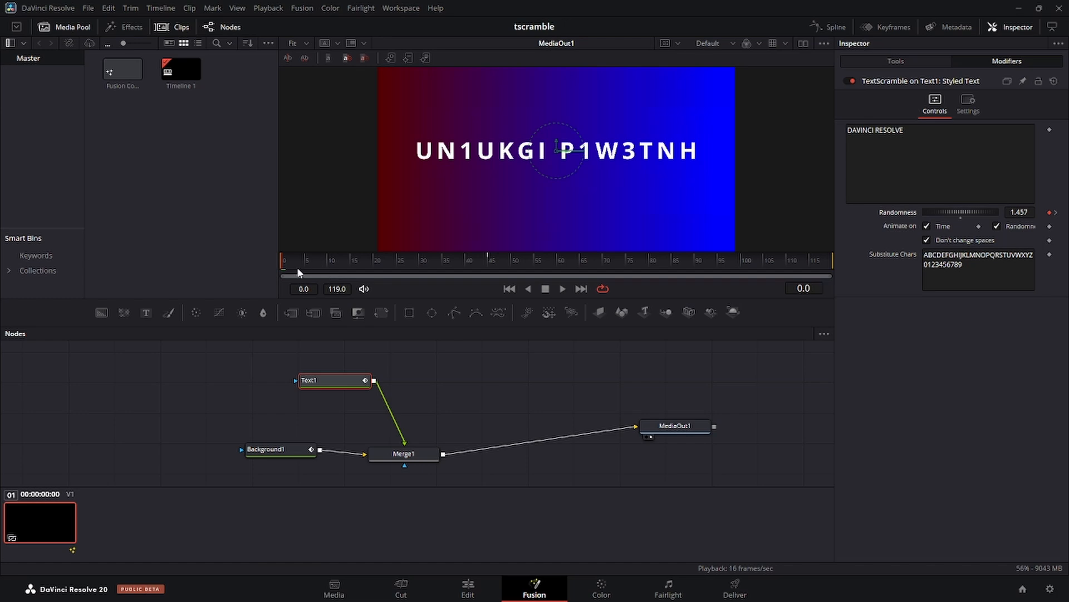
click(489, 256)
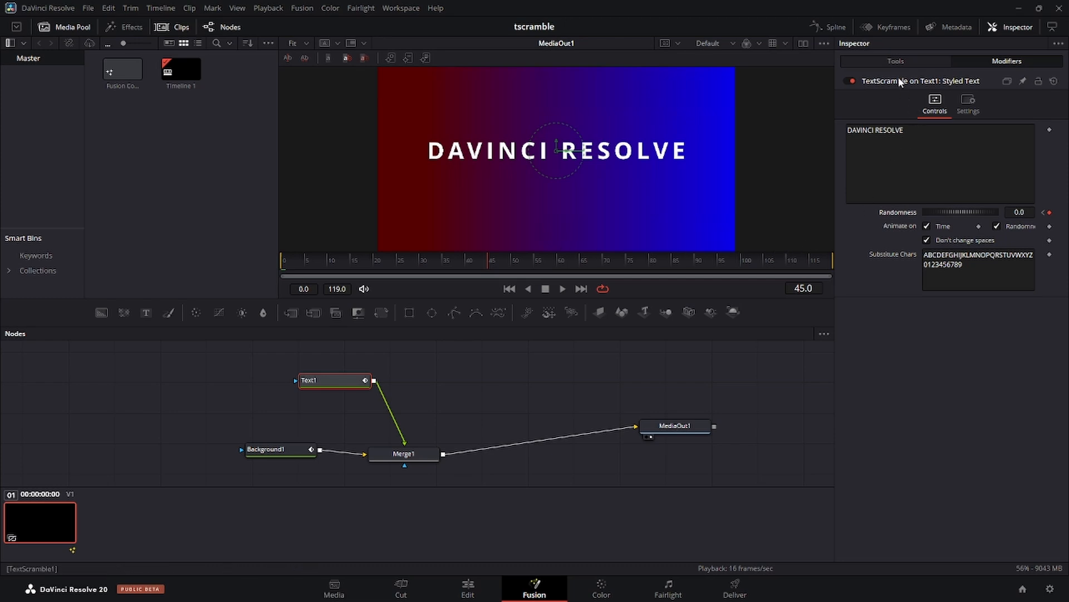
click(899, 62)
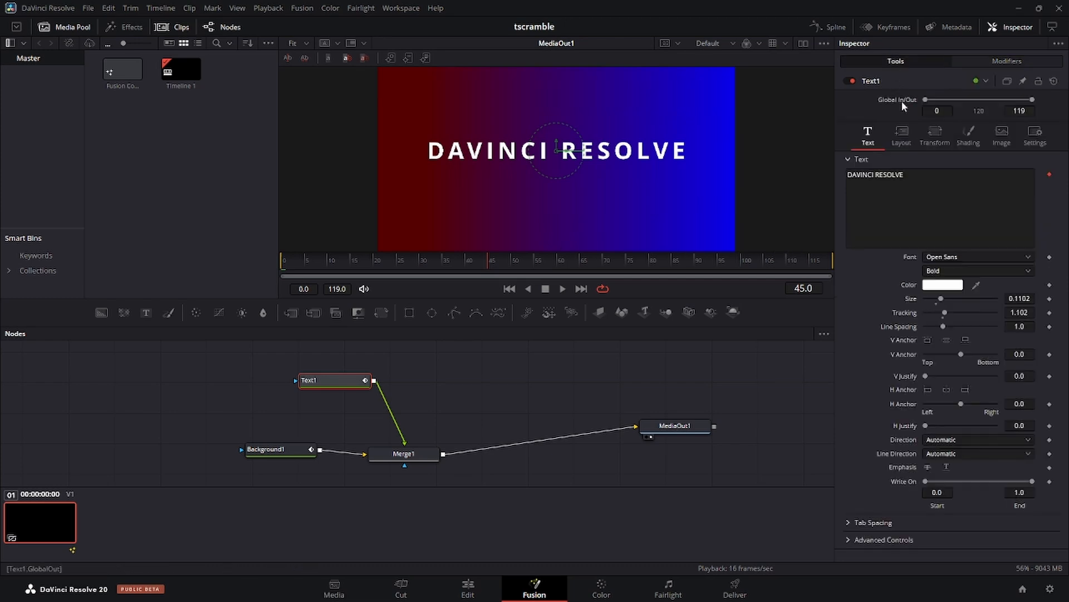
click(1050, 300)
click(969, 140)
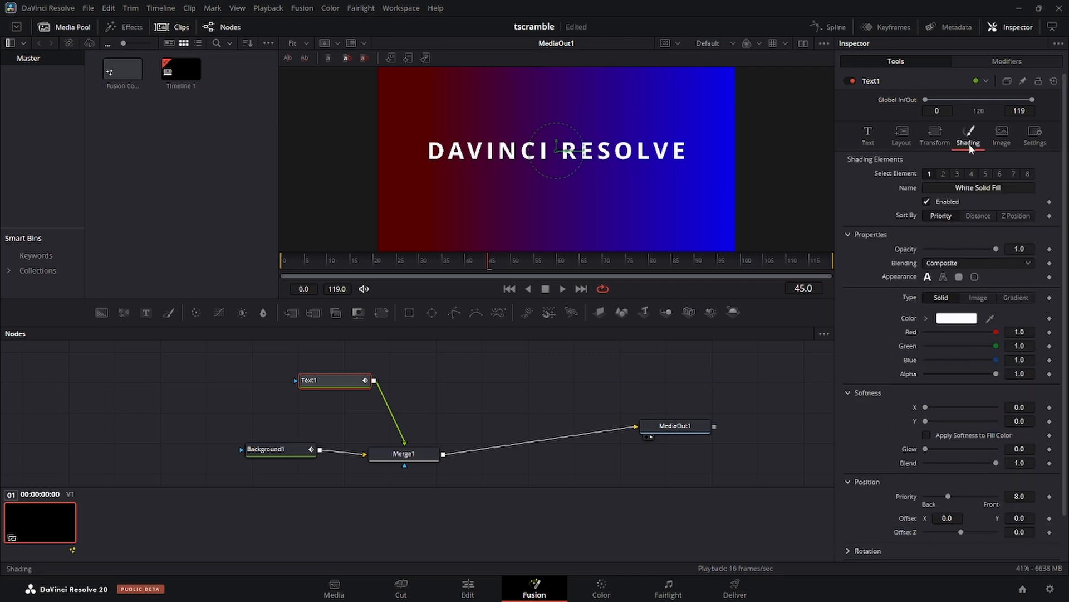
click(1050, 249)
At frame 0, set the Text1 node's size to 0.0591.
drag(486, 260, 273, 264)
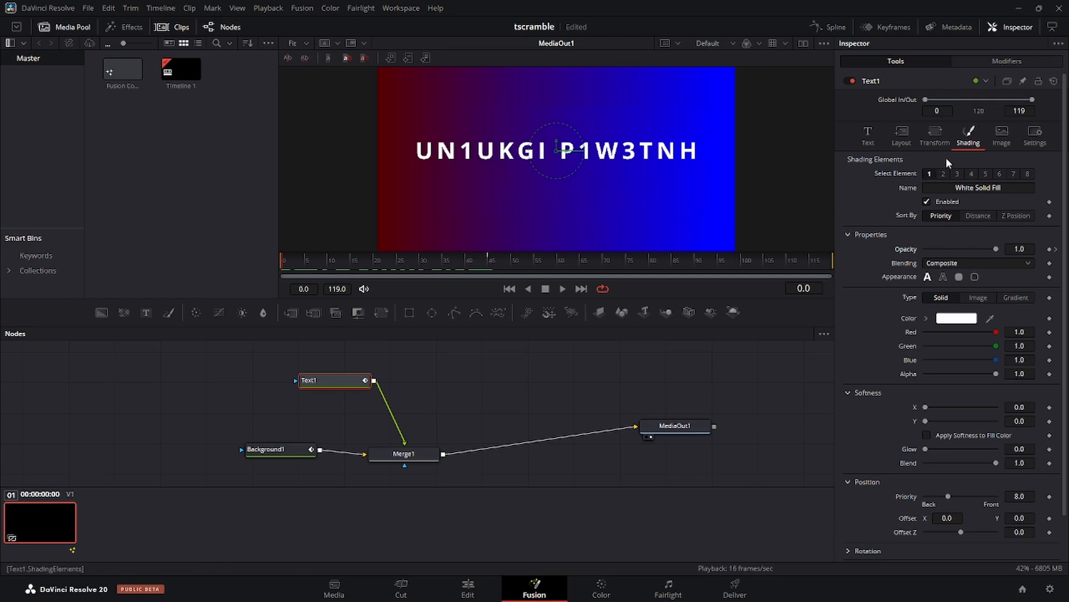
click(901, 135)
click(871, 135)
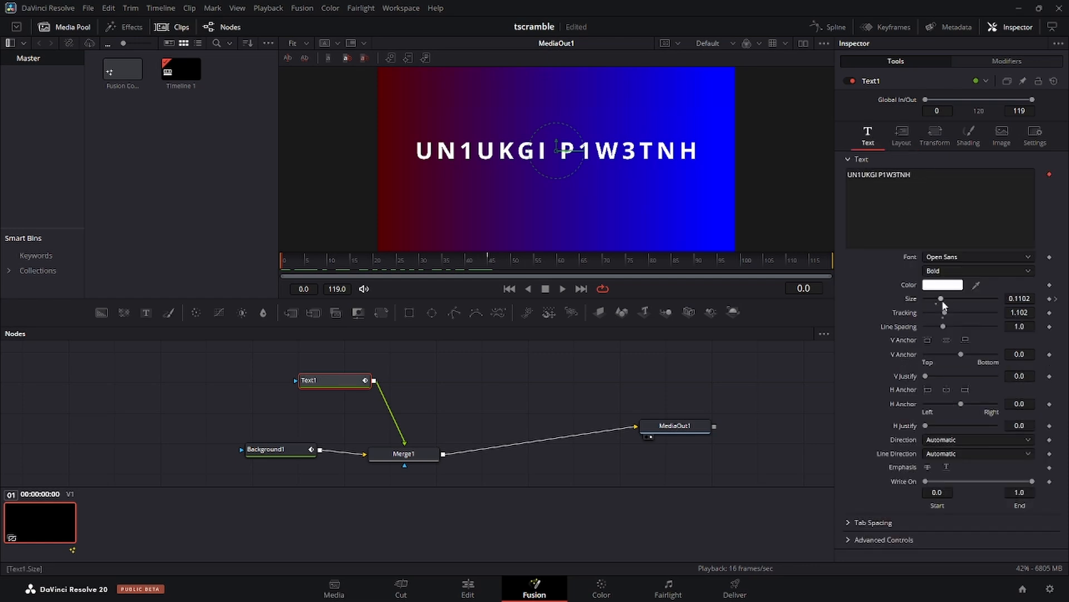
key(alt+])
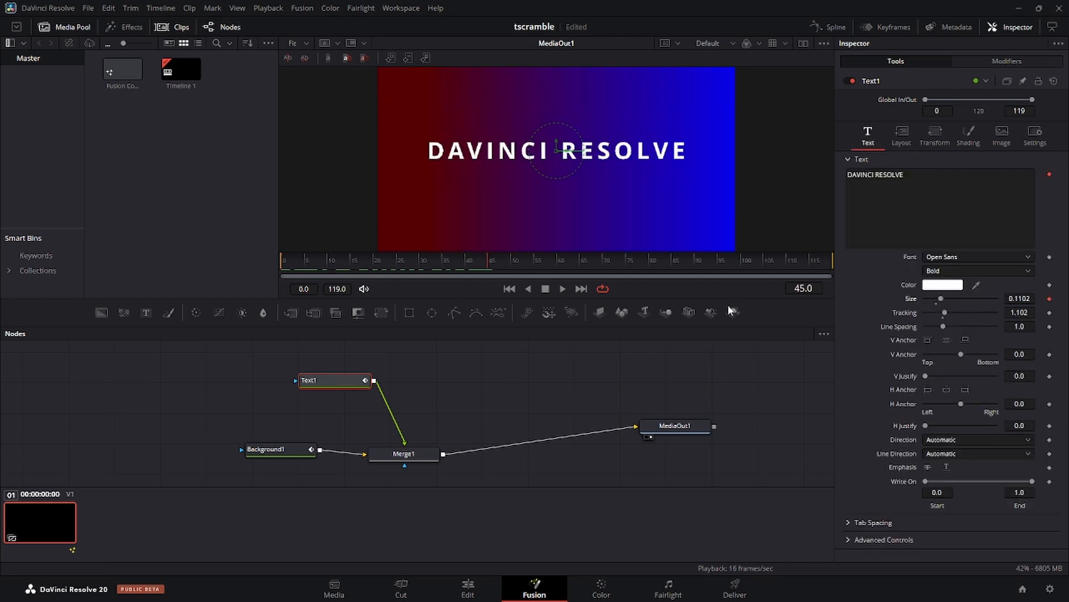
drag(490, 262, 249, 266)
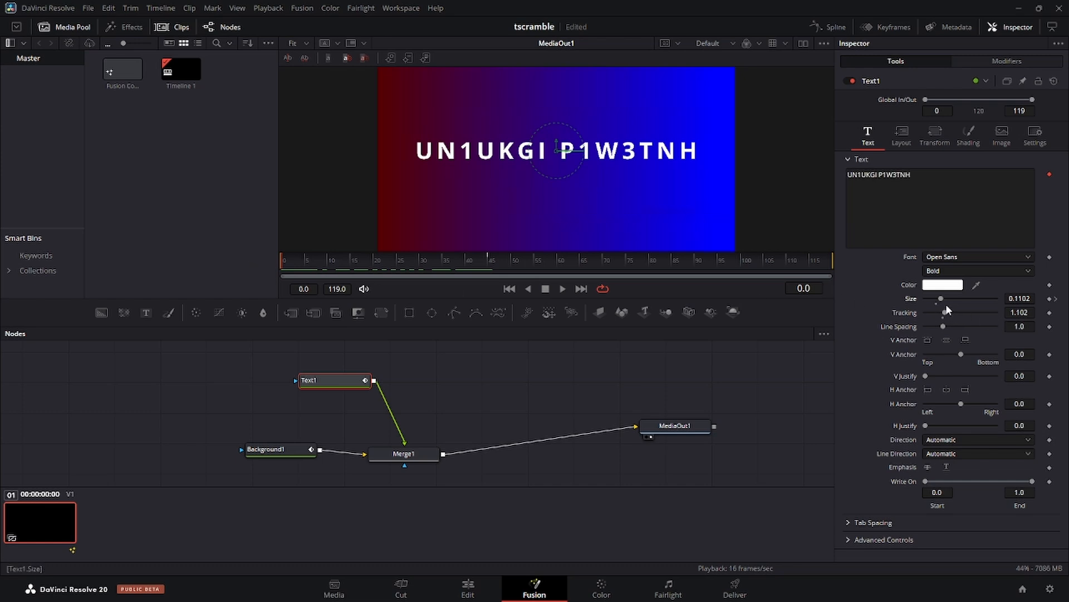
drag(941, 297, 934, 299)
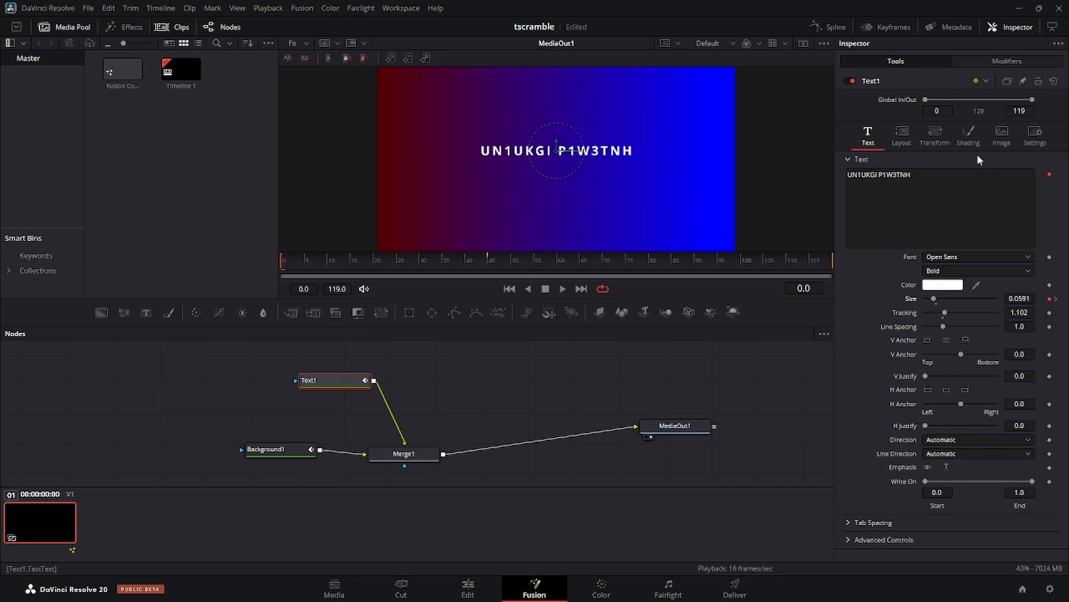
At frame 0, set the text's shading opacity to 0.0 and scrub through the composition to check the fade-in.
click(969, 136)
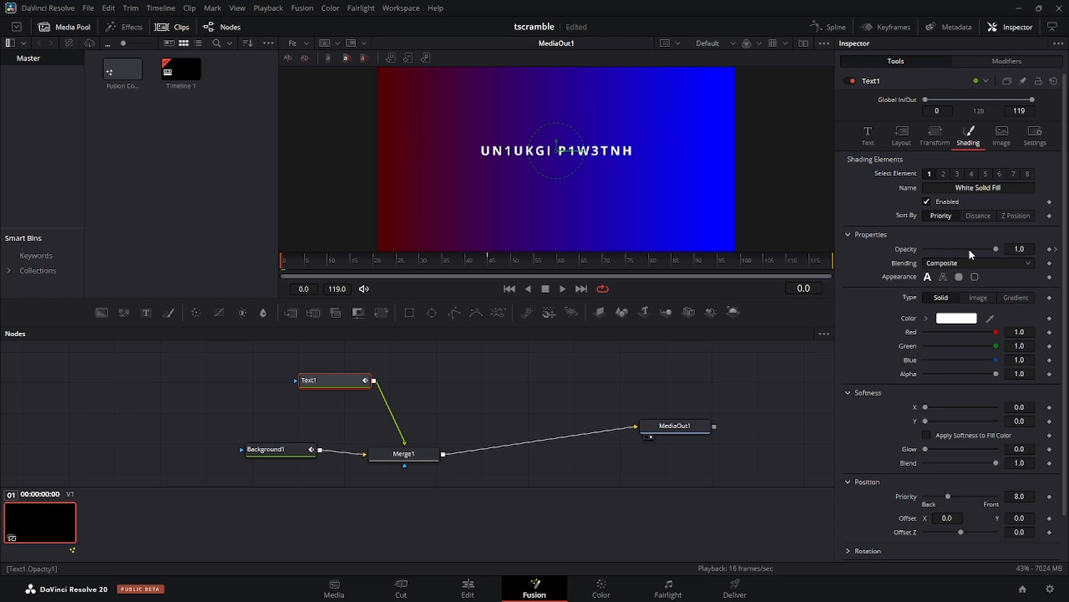
drag(994, 249, 824, 248)
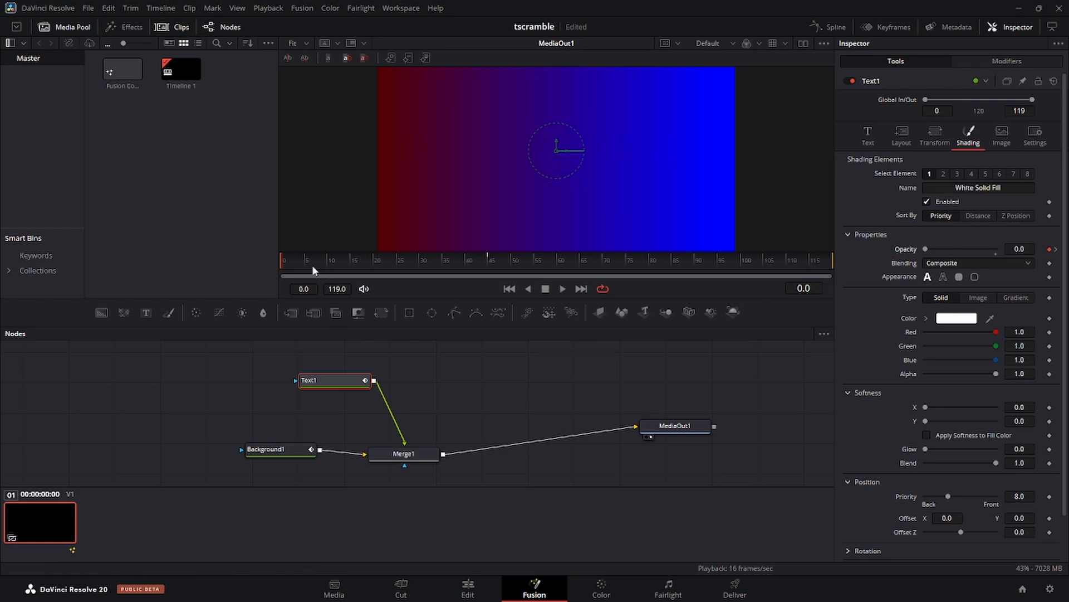
drag(284, 258, 693, 287)
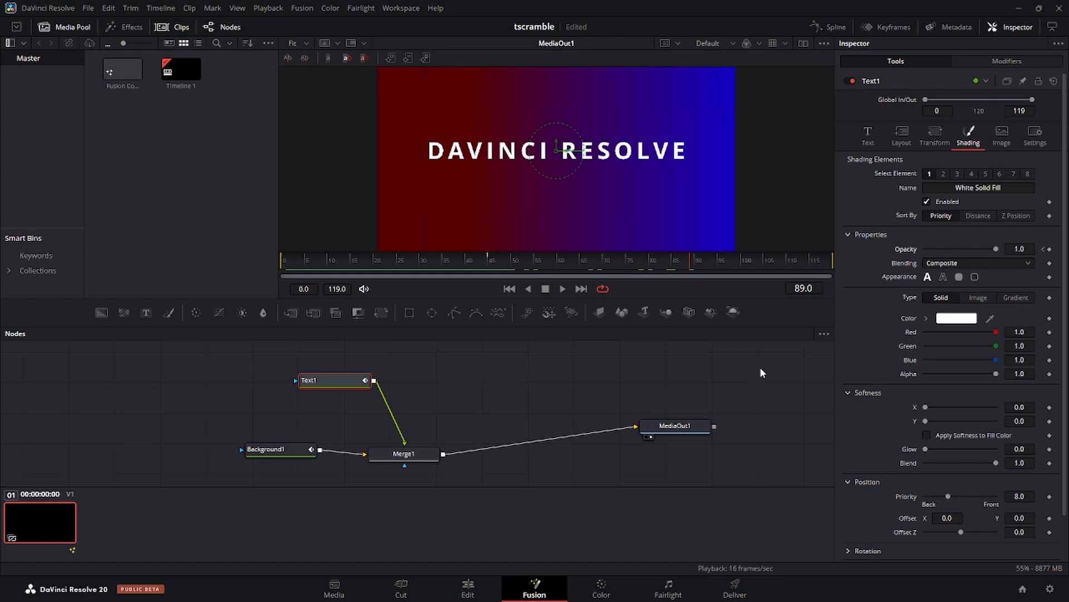
Switch to the Edit page and play Timeline 1 from its start to review the finished title.
click(468, 589)
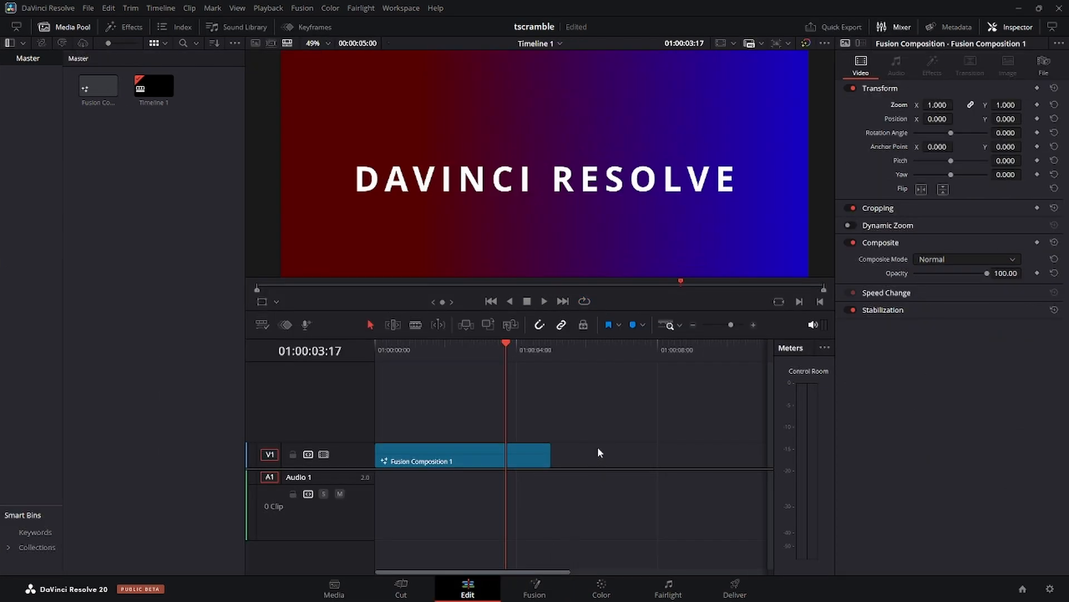
key(Home)
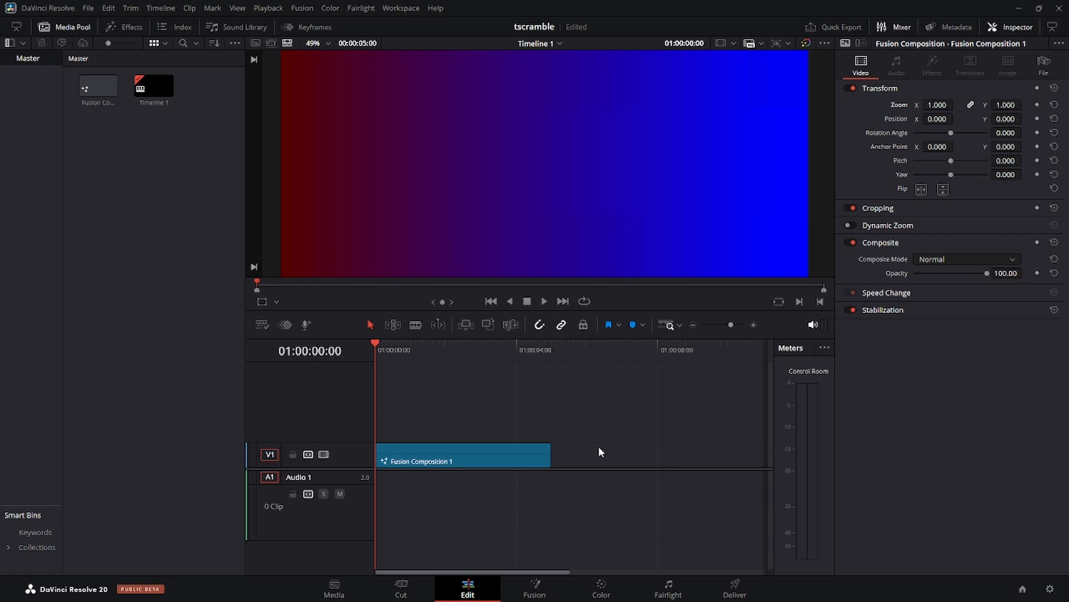
key(space)
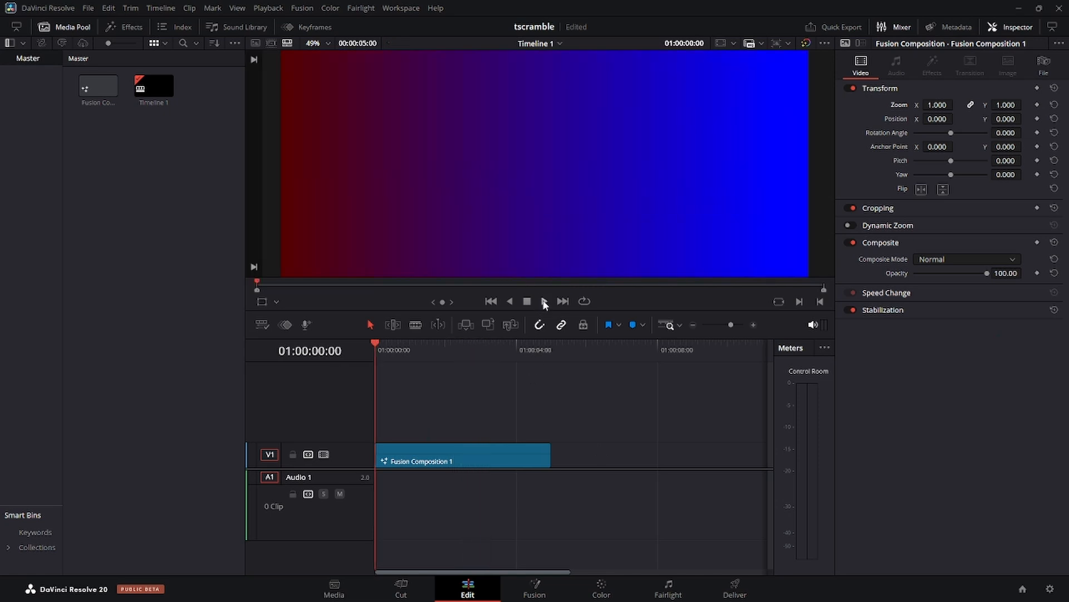
click(545, 301)
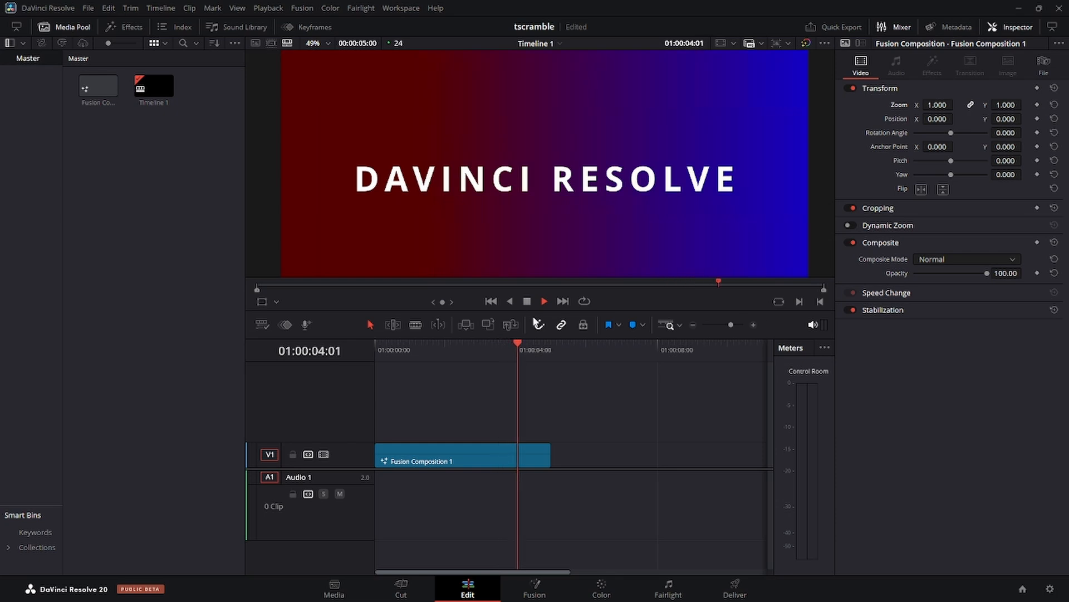
key(space)
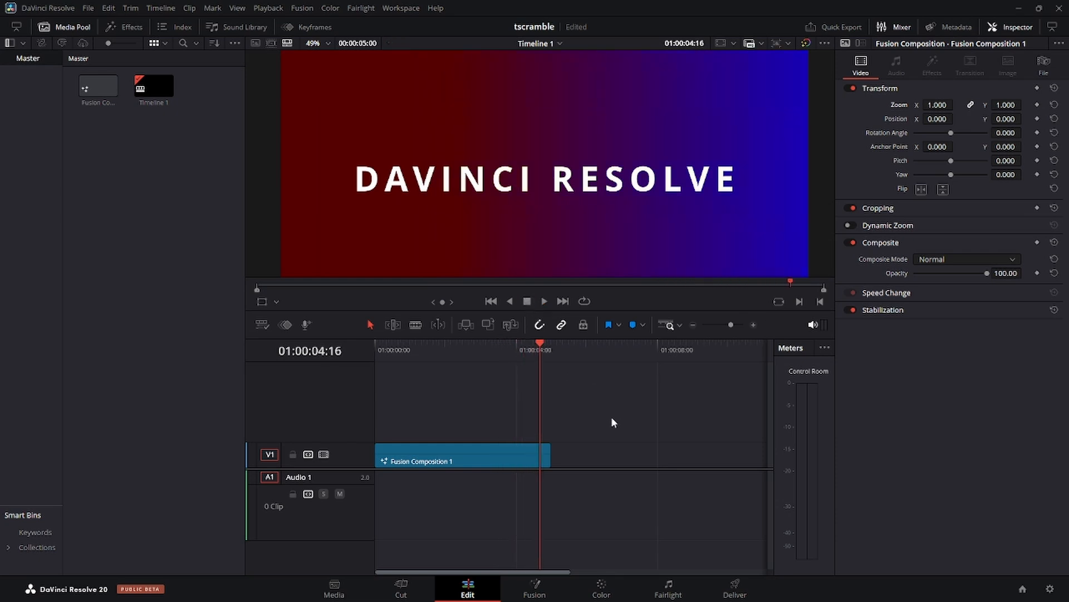